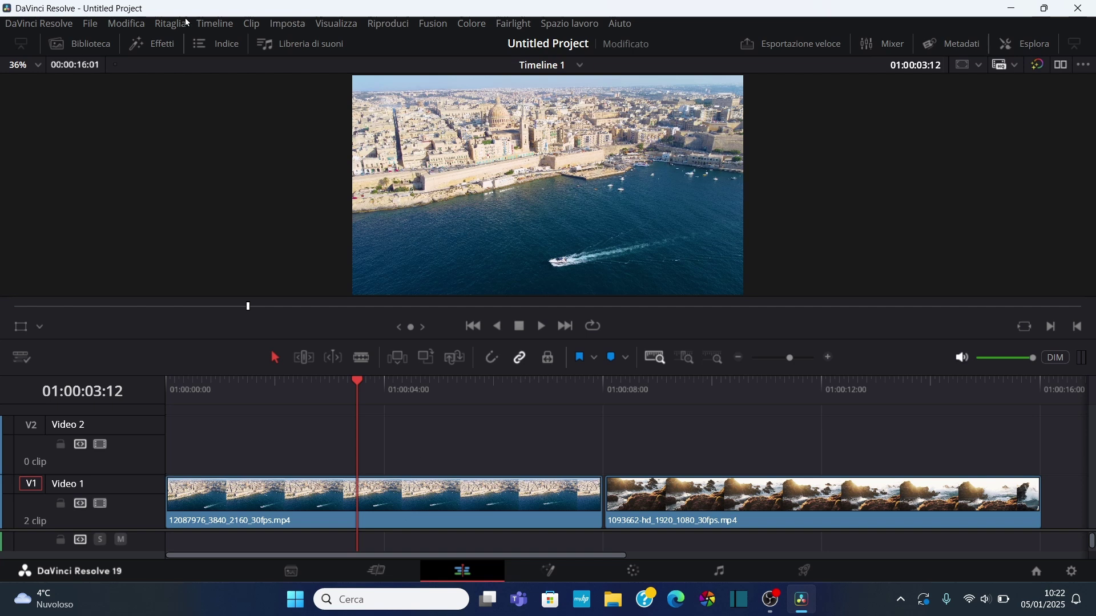
# Open the Effects library on the Effetti category, listing Clip modificatrice and the Fusion effects.
pyautogui.click(95, 43)
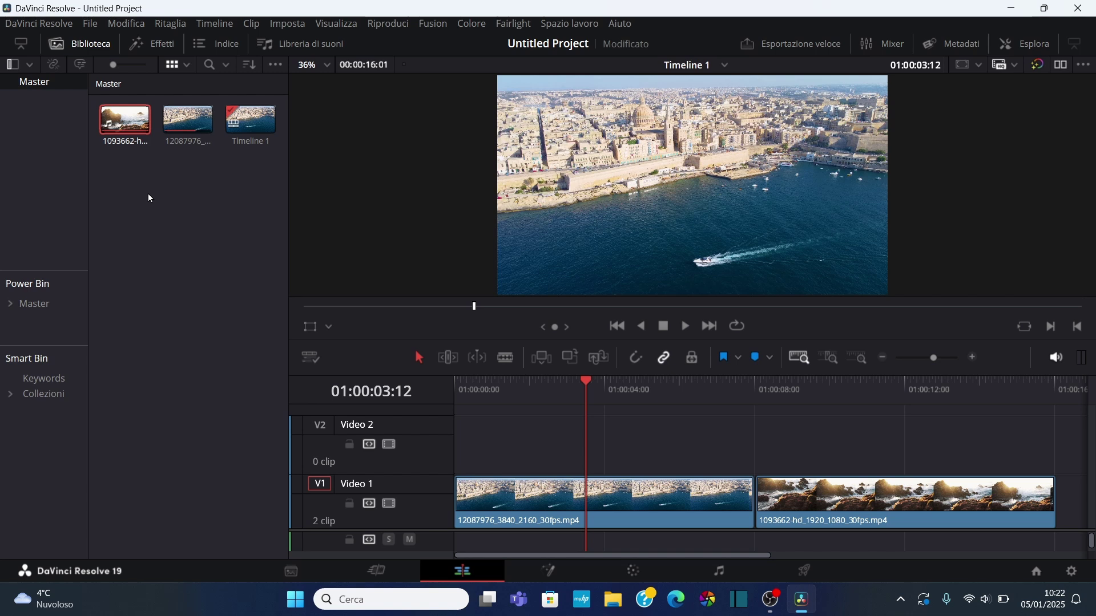
pyautogui.click(86, 44)
pyautogui.click(164, 47)
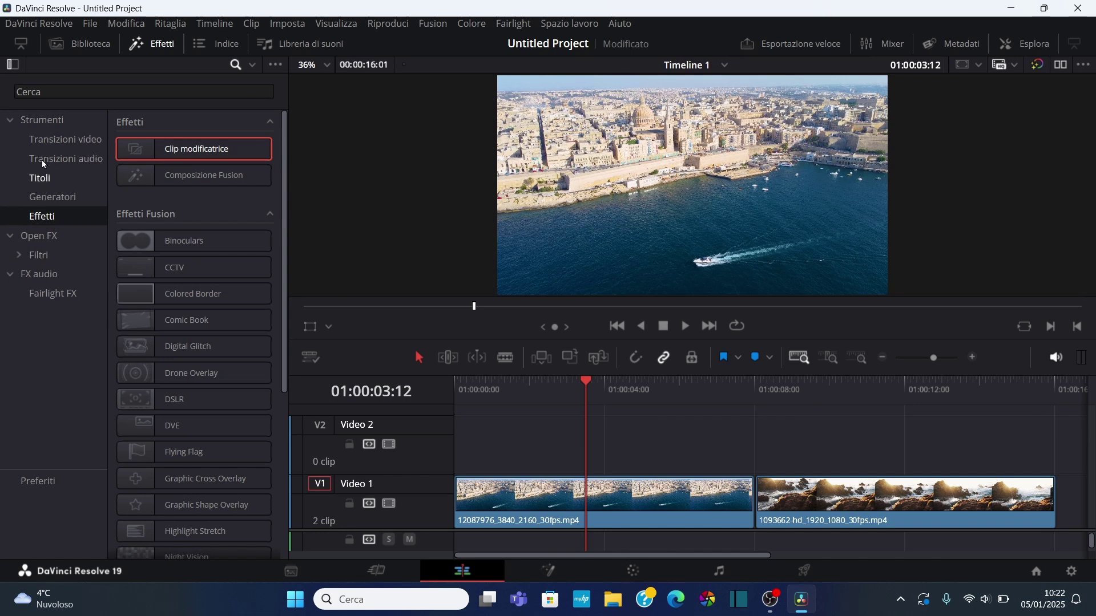
pyautogui.click(48, 179)
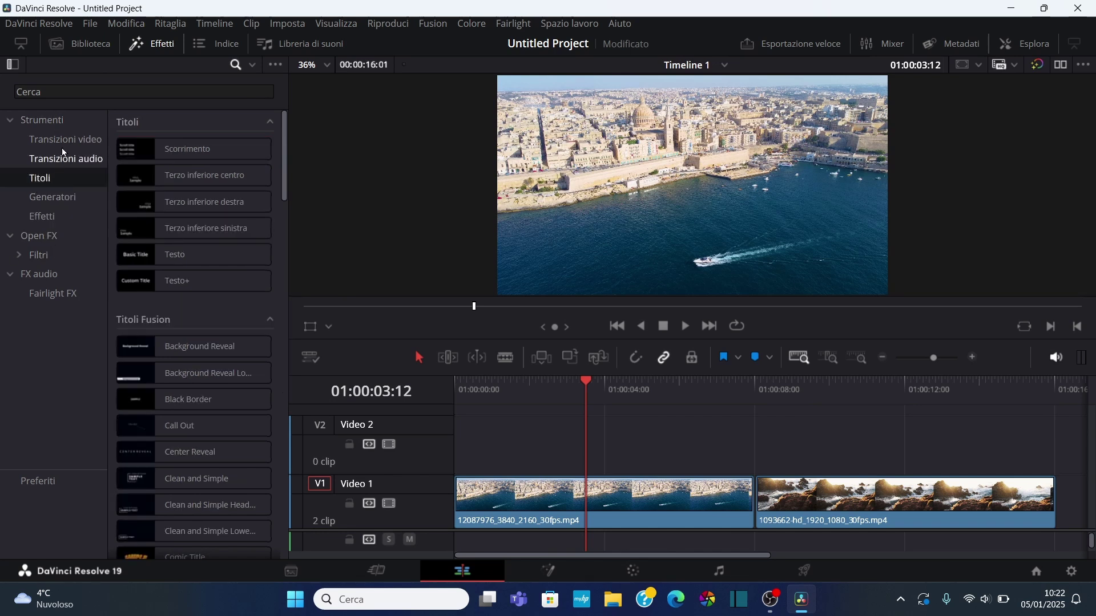
pyautogui.click(64, 142)
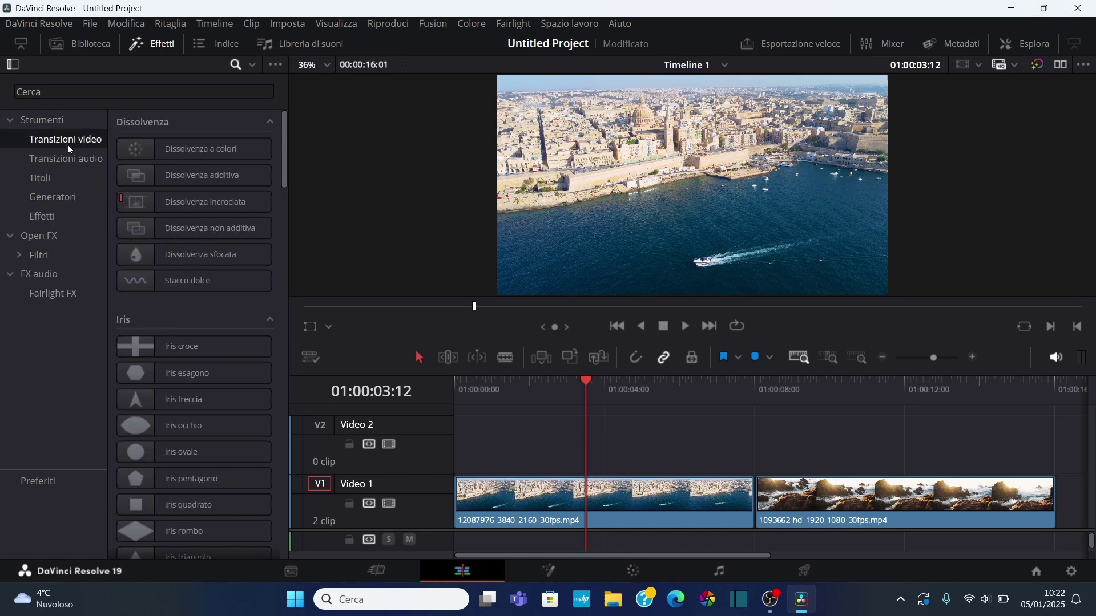
pyautogui.click(47, 217)
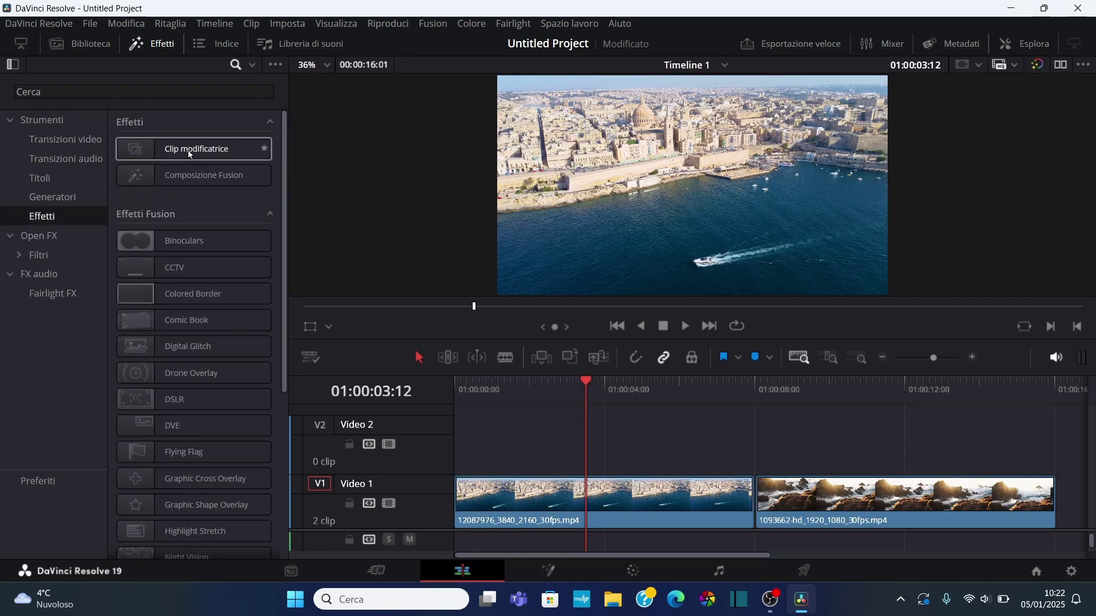
# Drop Clip modificatrice on Video 2 over the harbour clip, shorten its end, and lift the rocks clip up.
pyautogui.moveTo(190, 149)
pyautogui.mouseDown()
pyautogui.moveTo(483, 194)
pyautogui.moveTo(513, 447)
pyautogui.mouseUp()
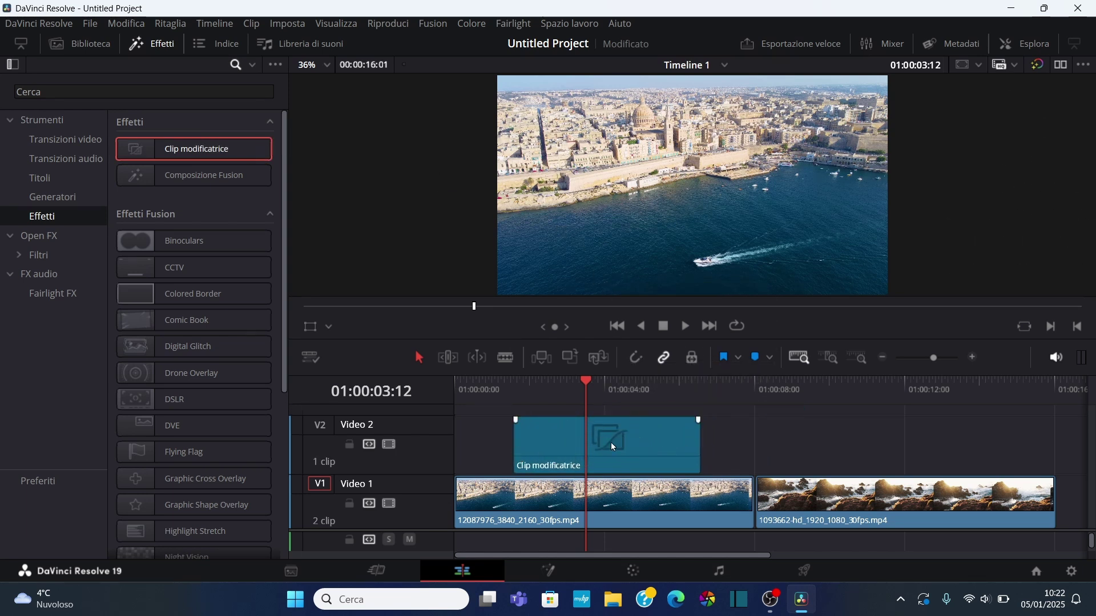
pyautogui.click(605, 436)
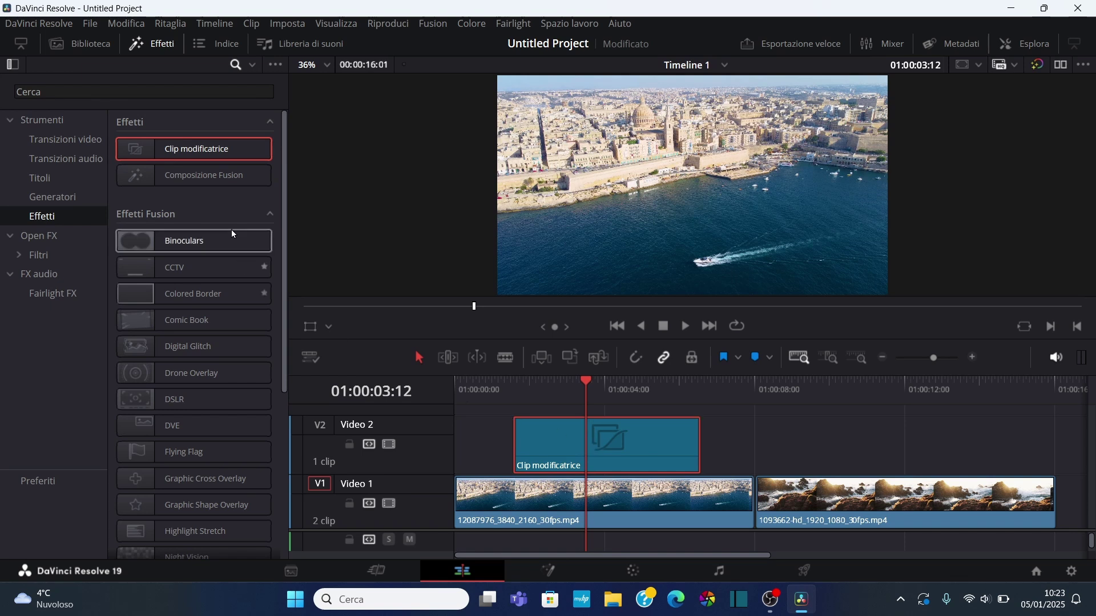
pyautogui.click(151, 44)
pyautogui.scroll(1, 355, 428)
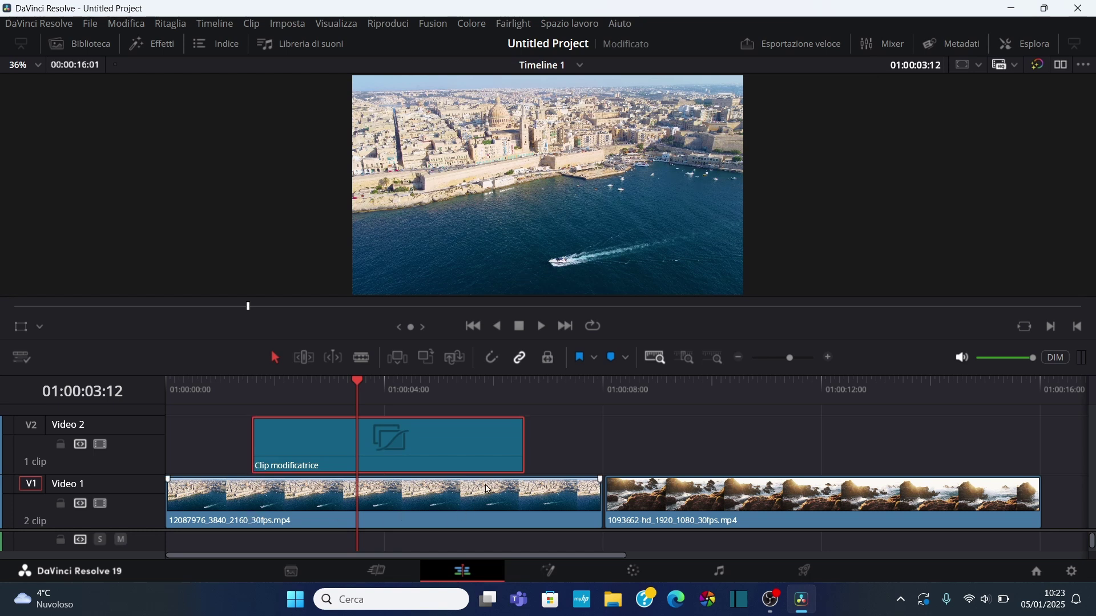
pyautogui.moveTo(526, 438); pyautogui.dragTo(486, 439)
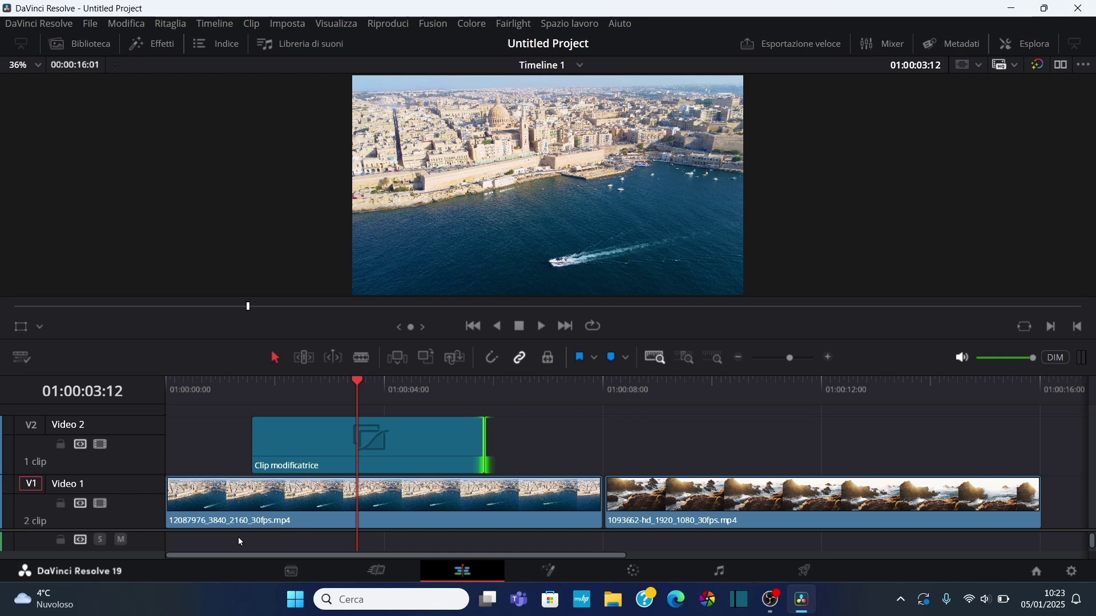
pyautogui.moveTo(315, 445); pyautogui.dragTo(321, 394)
pyautogui.moveTo(759, 523)
pyautogui.mouseDown()
pyautogui.moveTo(723, 452)
pyautogui.moveTo(343, 457)
pyautogui.mouseUp()
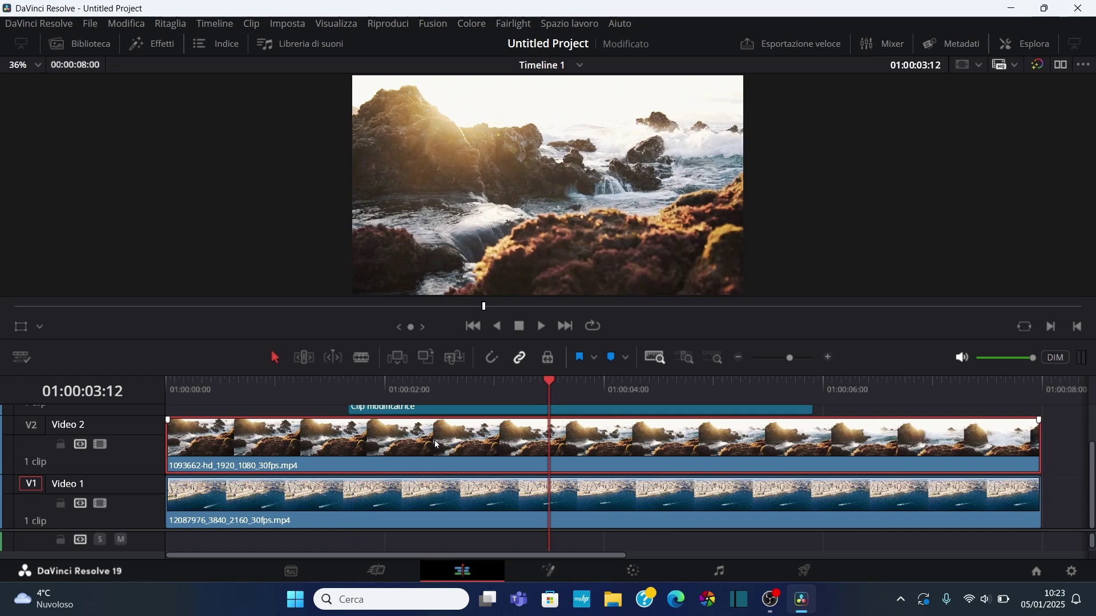
pyautogui.scroll(1, 437, 445)
pyautogui.scroll(-1, 445, 440)
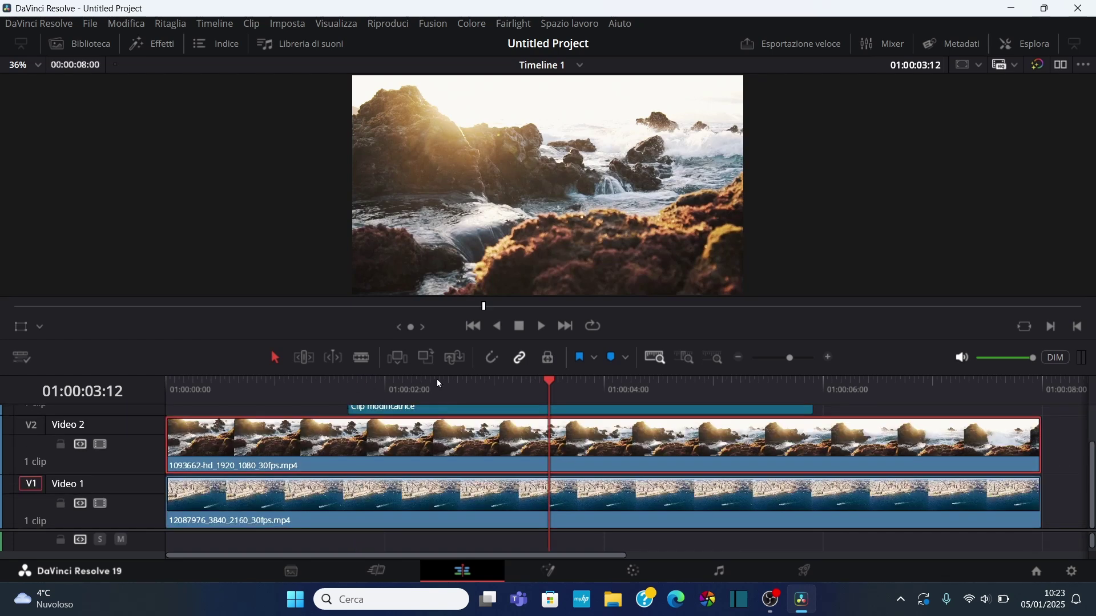
pyautogui.moveTo(456, 343); pyautogui.dragTo(457, 217)
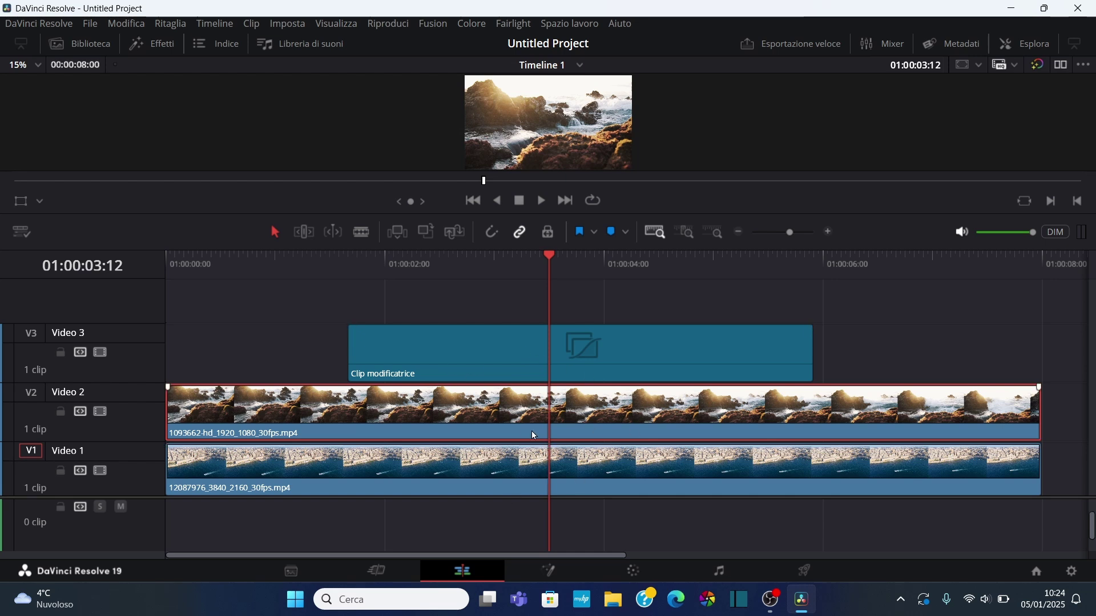
pyautogui.hotkey('ctrl', 'z')
pyautogui.hotkey('ctrl', 'z')
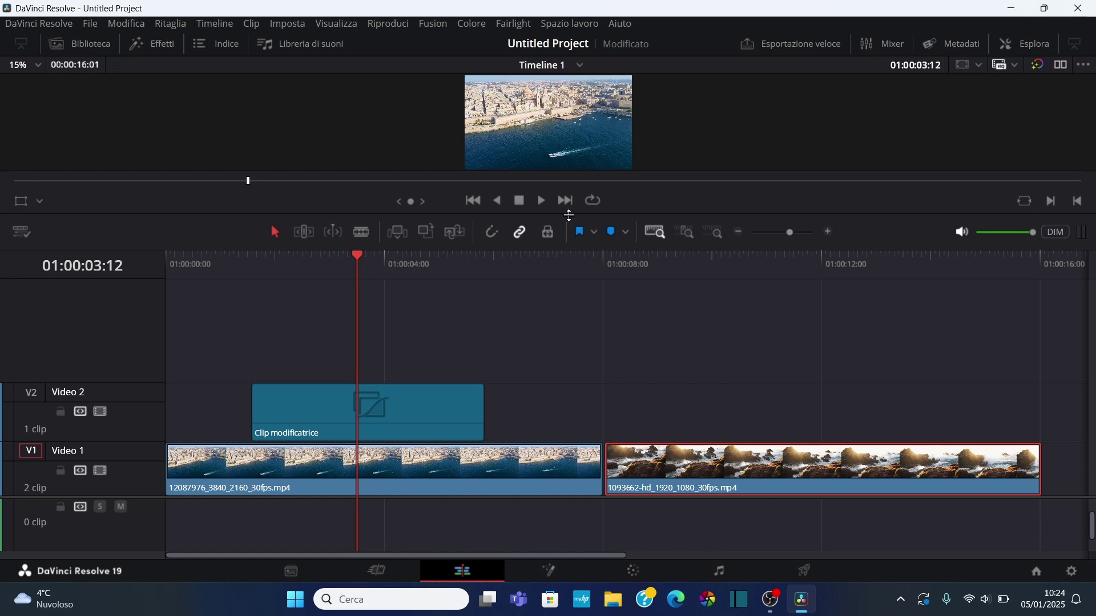
pyautogui.moveTo(570, 214); pyautogui.dragTo(570, 323)
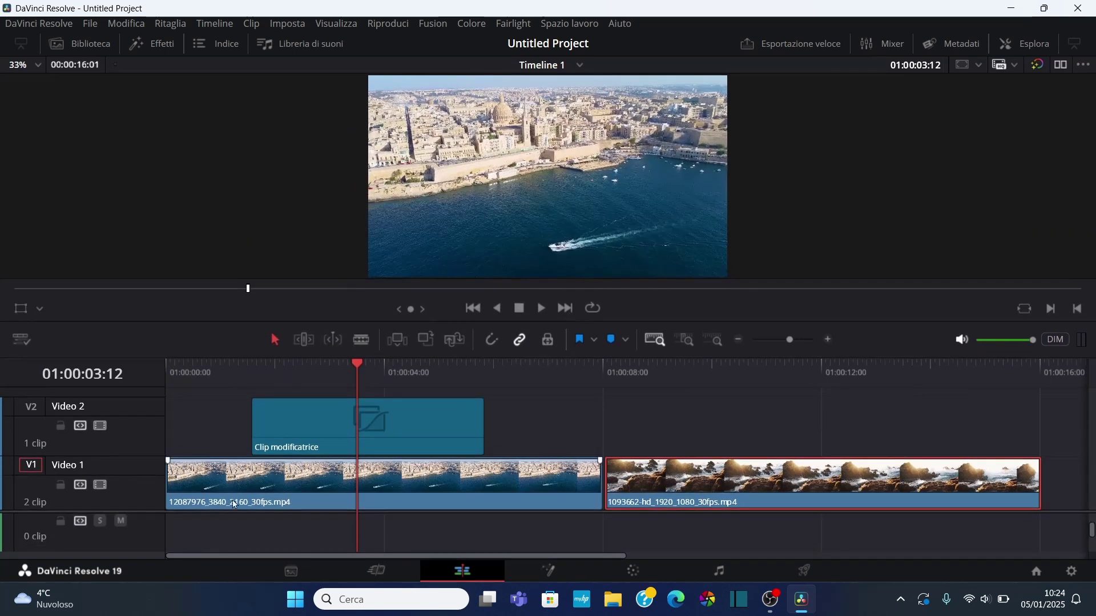
# Trim both the start and end of the adjustment clip on Video 2.
pyautogui.moveTo(133, 511); pyautogui.dragTo(135, 522)
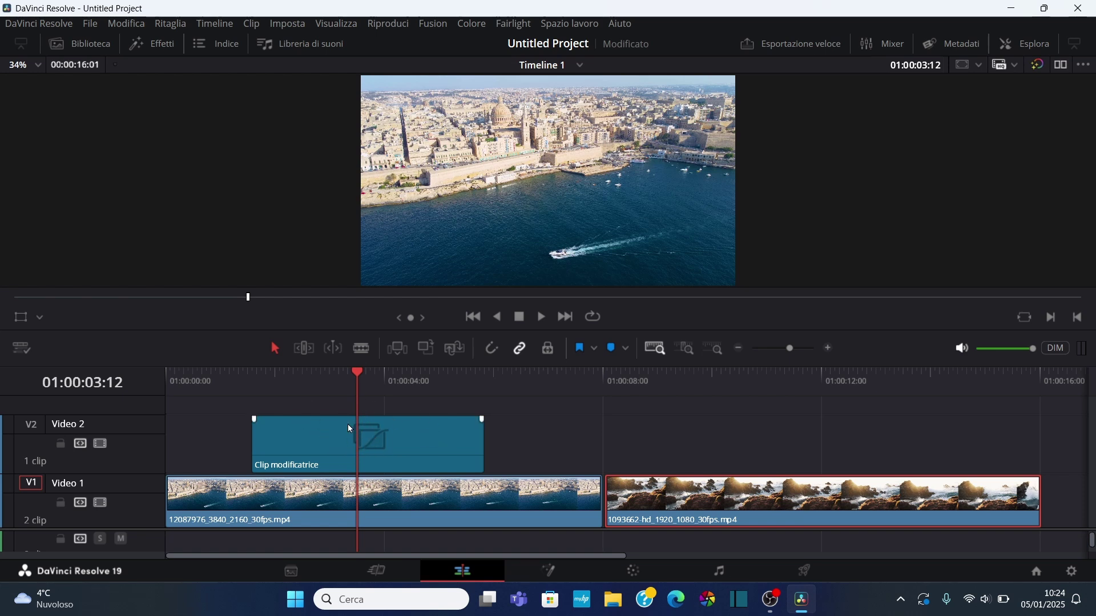
pyautogui.click(375, 442)
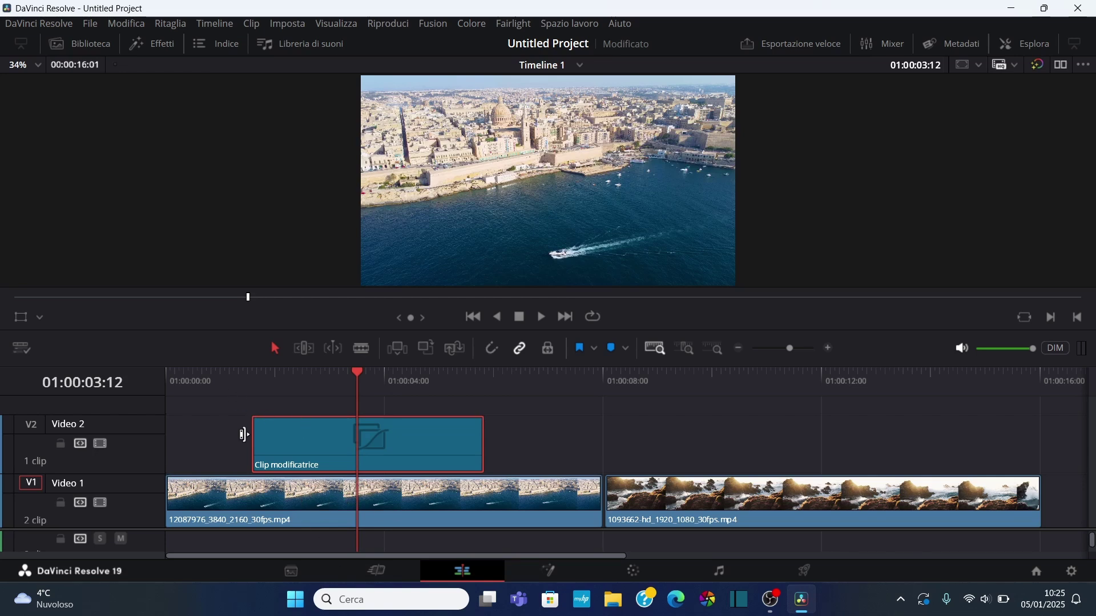
pyautogui.moveTo(254, 440); pyautogui.dragTo(312, 441)
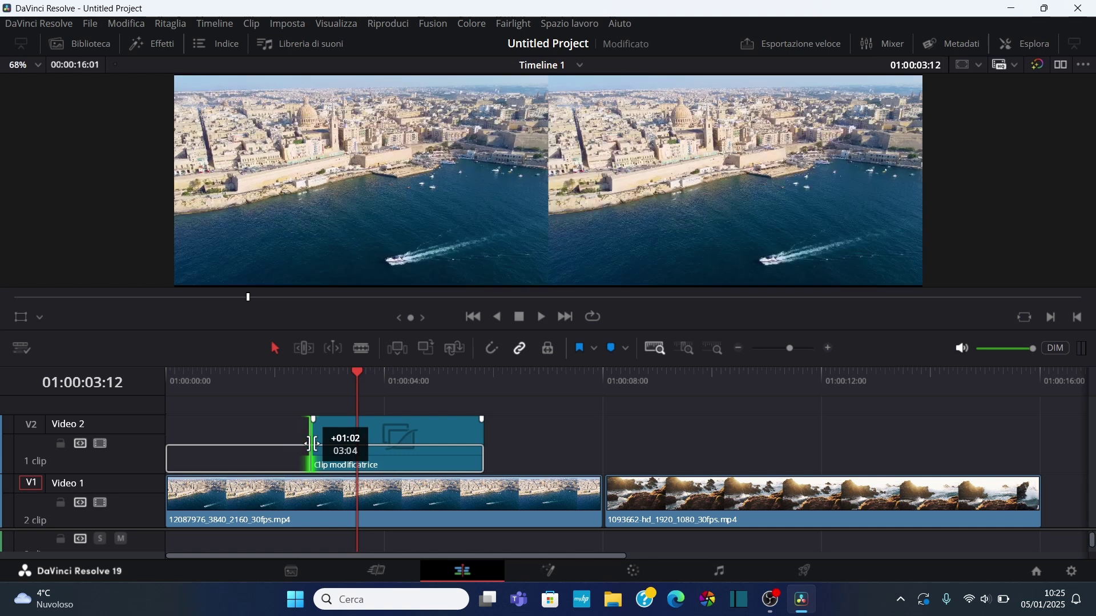
pyautogui.moveTo(479, 440)
pyautogui.mouseDown()
pyautogui.moveTo(410, 438)
pyautogui.moveTo(480, 440)
pyautogui.mouseUp()
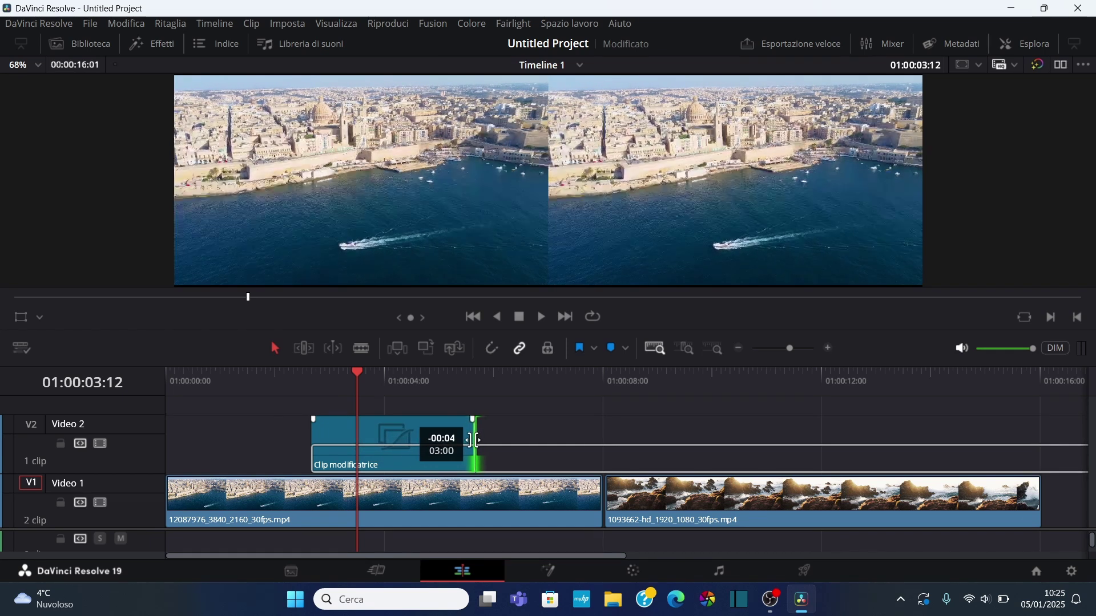
pyautogui.moveTo(479, 439); pyautogui.dragTo(470, 441)
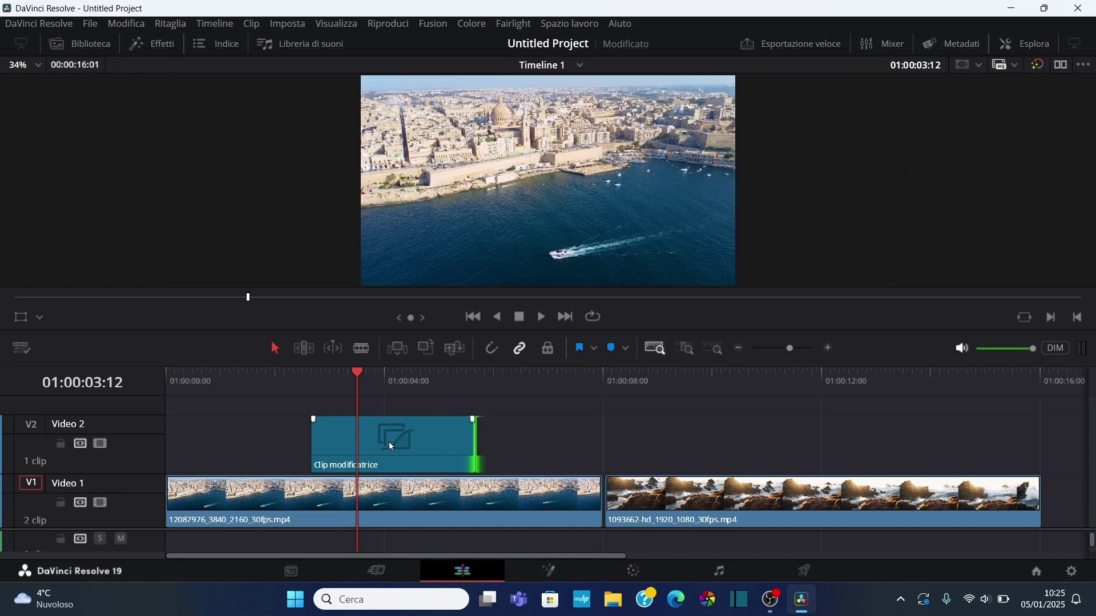
# Move the adjustment clip to start at 01:00:02:09 and save the project.
pyautogui.click(284, 374)
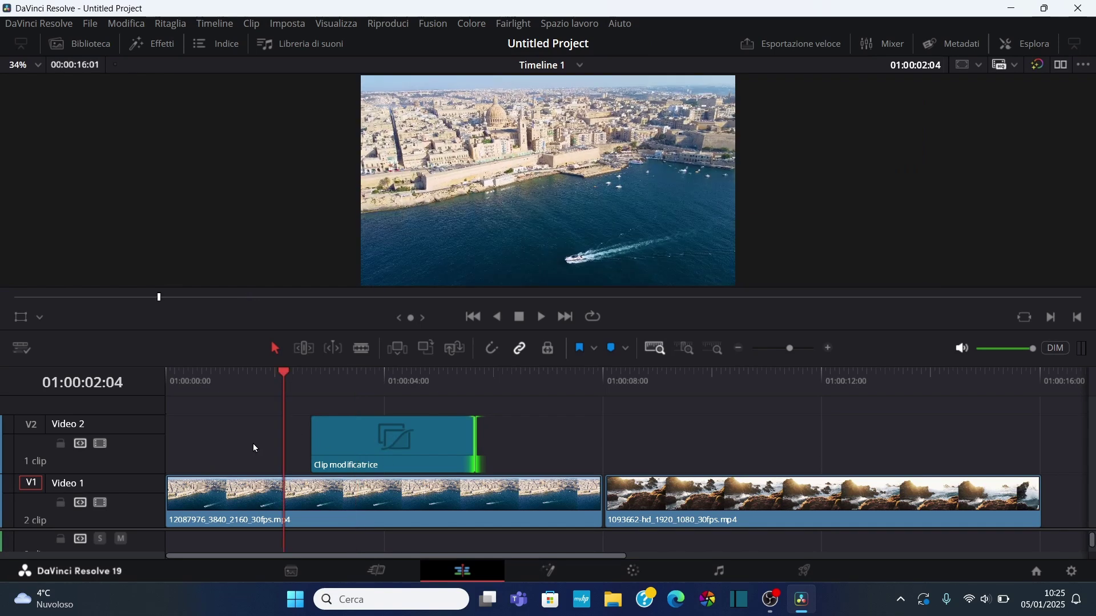
pyautogui.click(221, 382)
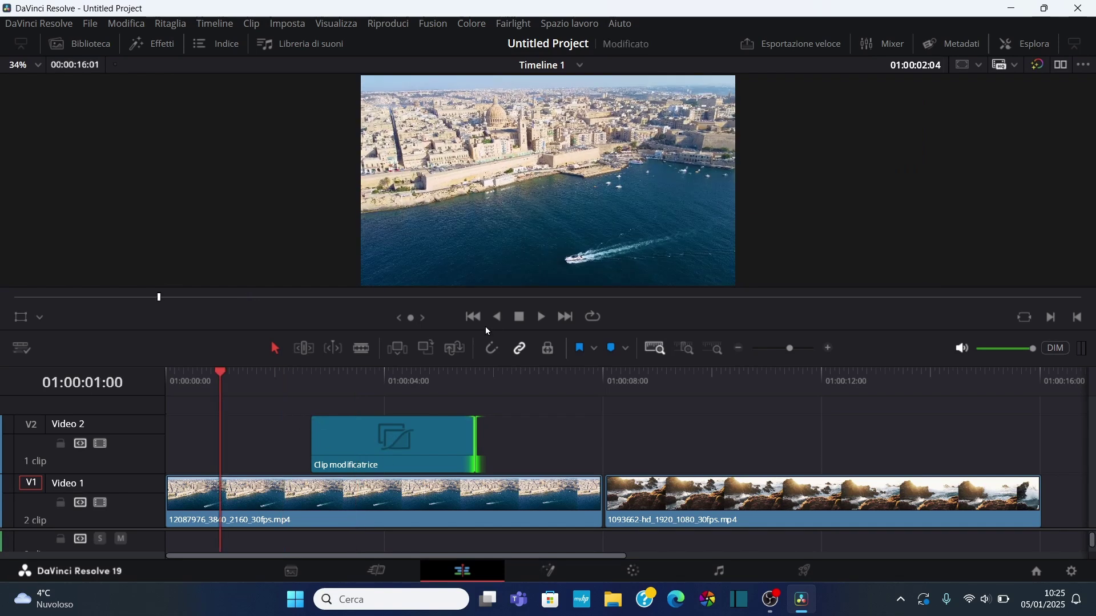
pyautogui.click(541, 318)
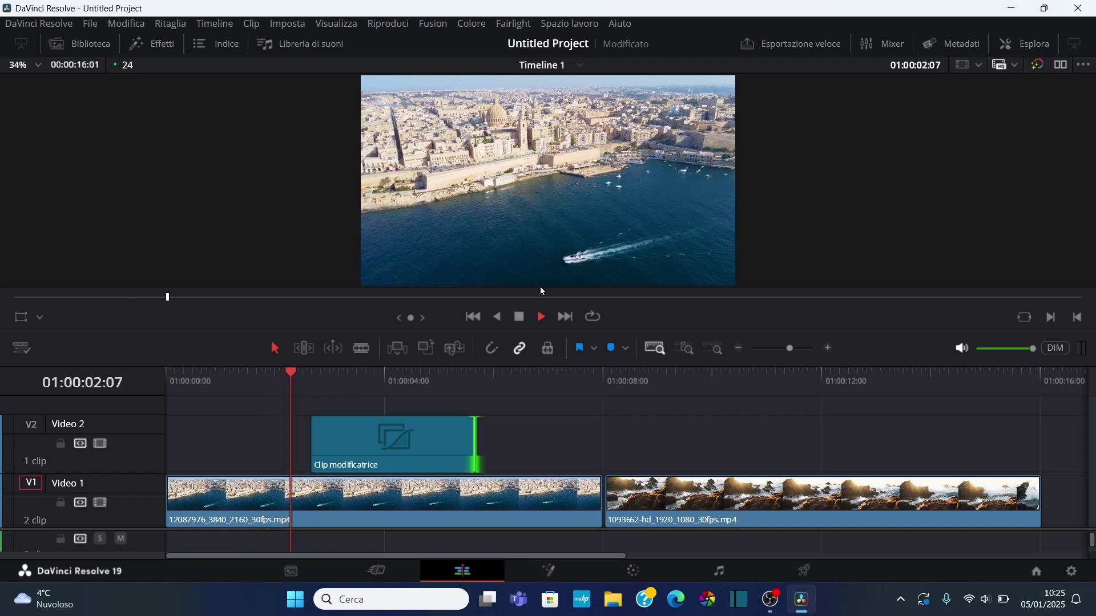
pyautogui.click(519, 316)
pyautogui.click(296, 395)
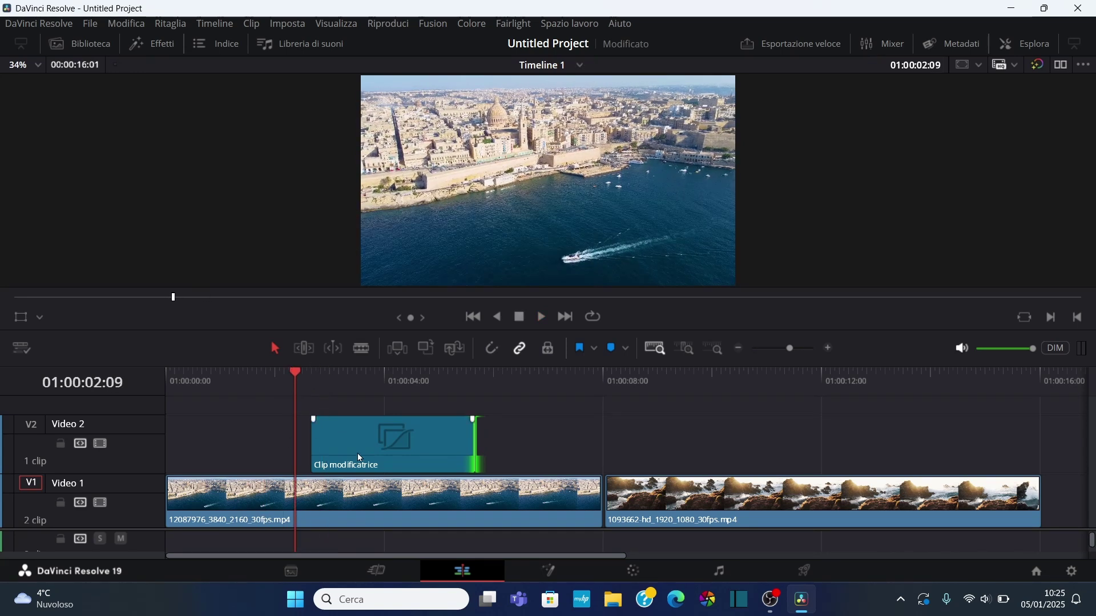
pyautogui.moveTo(360, 458); pyautogui.dragTo(344, 444)
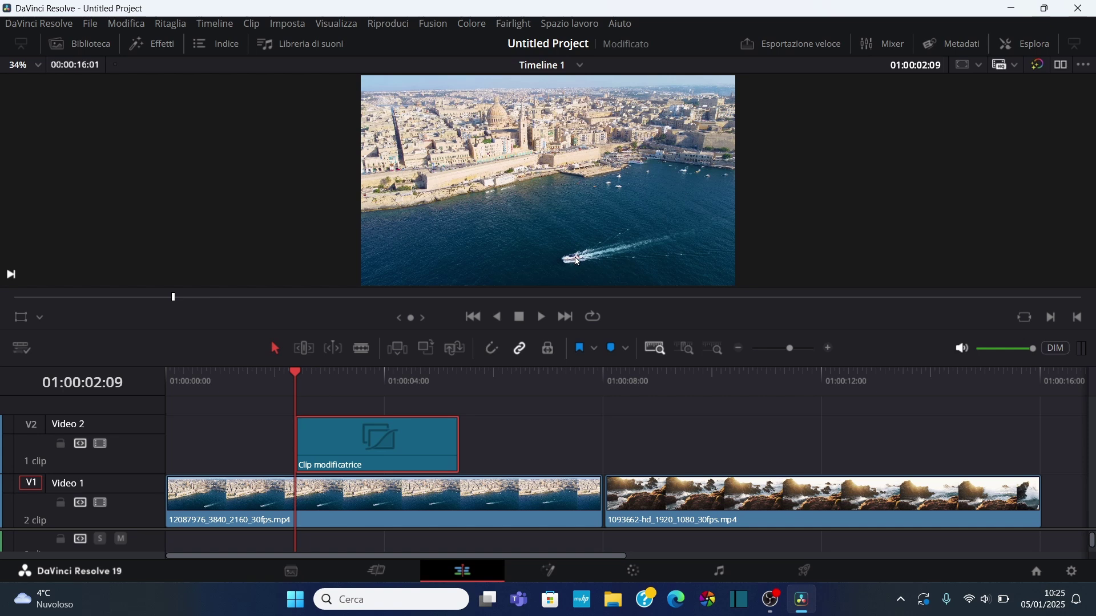
pyautogui.hotkey('ctrl', 's')
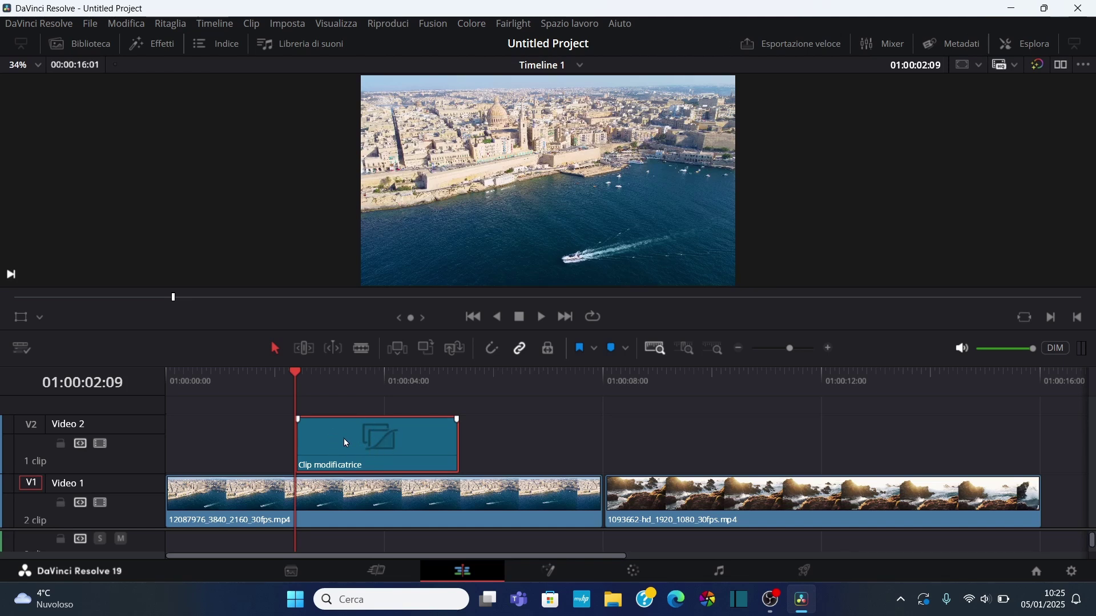
# Set the adjustment clip's Zoom to 1.910 and Position Y to 459 toward the boat.
pyautogui.click(1028, 46)
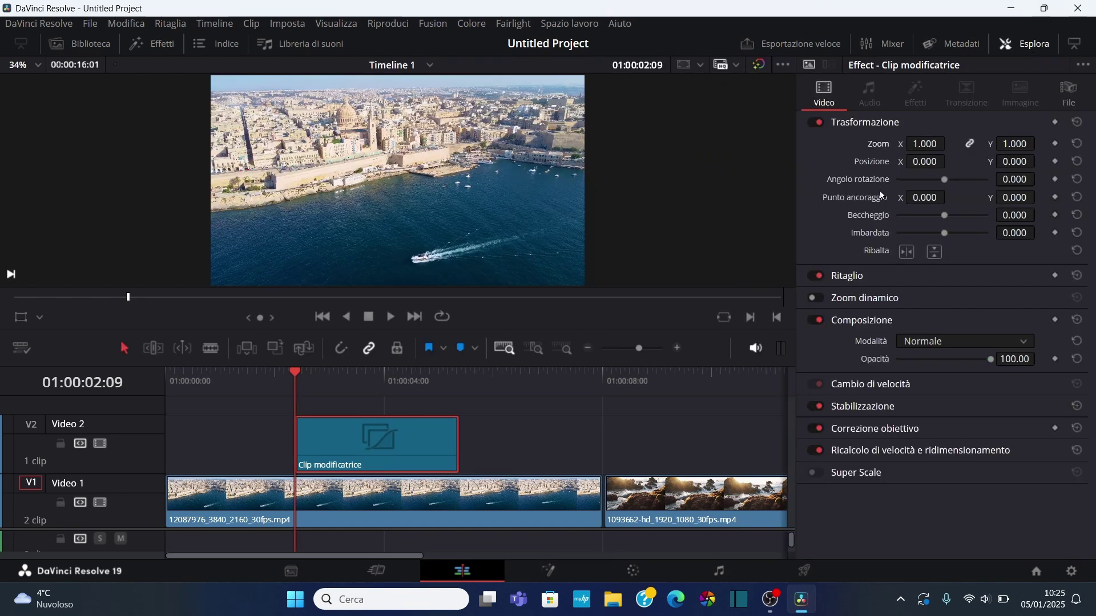
pyautogui.hotkey('ctrl', '-')
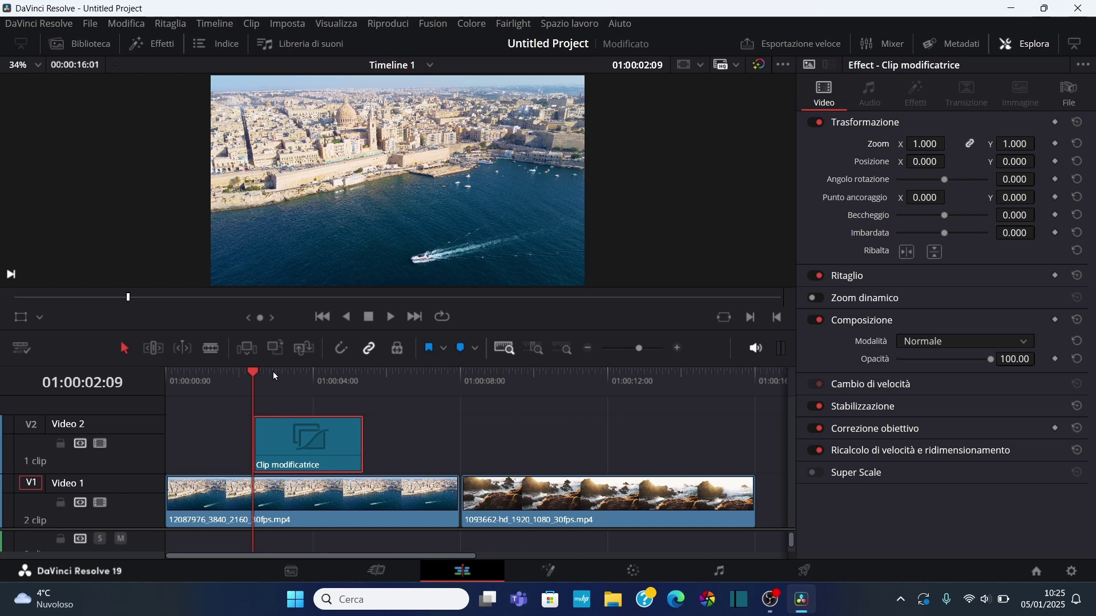
pyautogui.click(274, 377)
pyautogui.moveTo(923, 144); pyautogui.dragTo(949, 143)
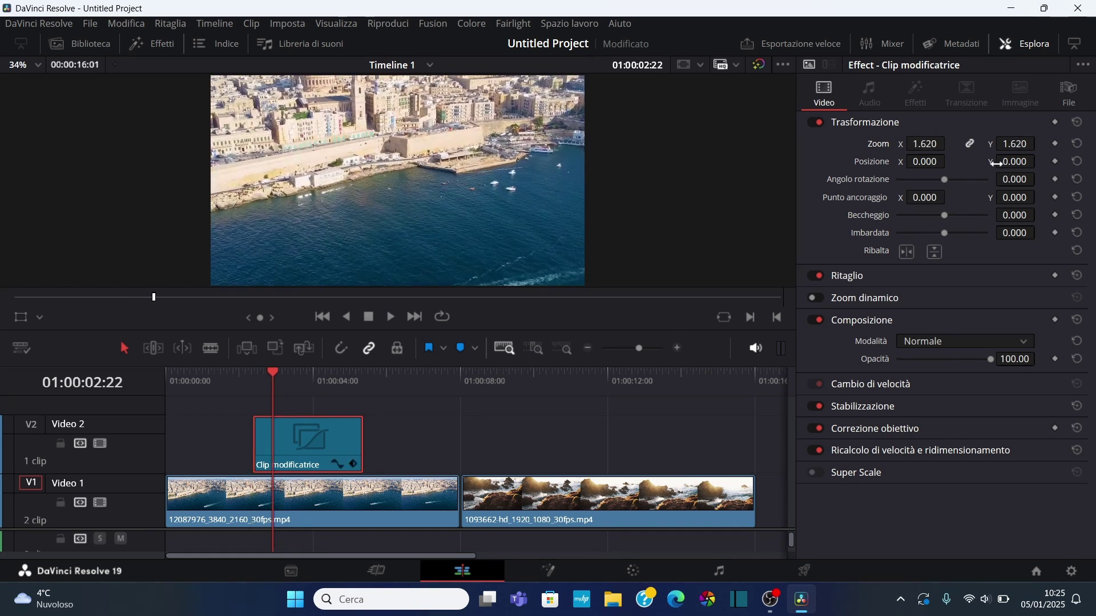
pyautogui.moveTo(1015, 161); pyautogui.dragTo(1039, 162)
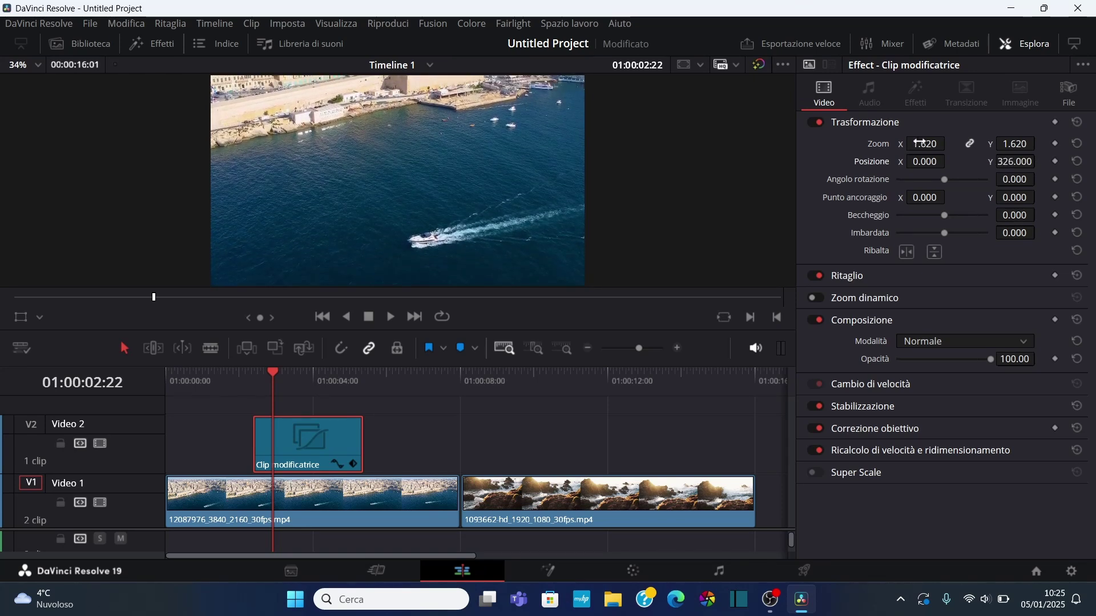
pyautogui.moveTo(926, 144); pyautogui.dragTo(1039, 161)
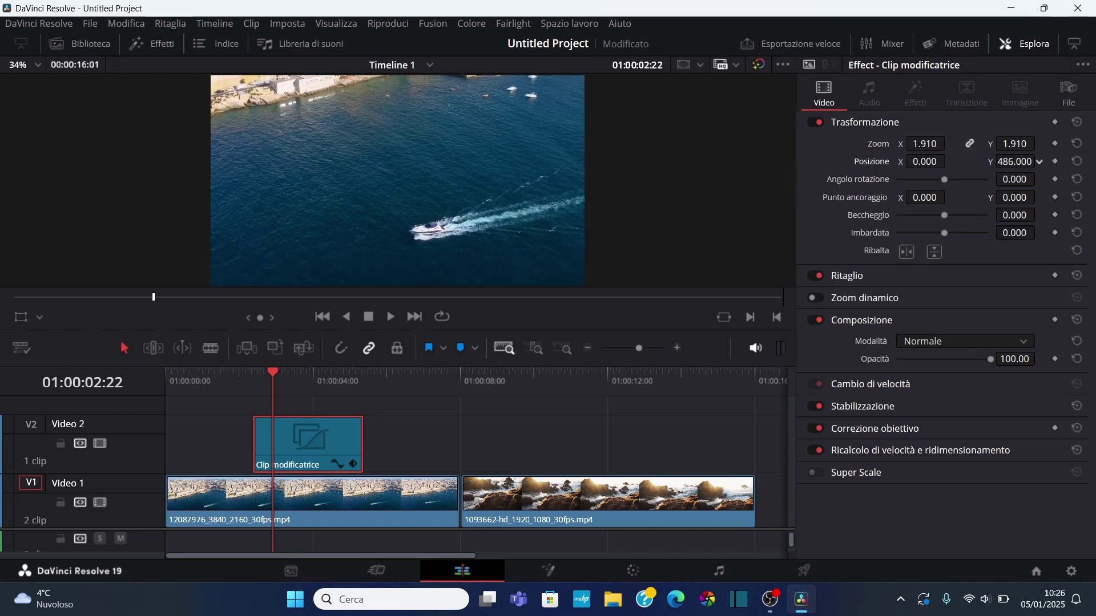
# Preview the punched-in harbour shot in playback from about 01:00:01:16.
pyautogui.click(228, 386)
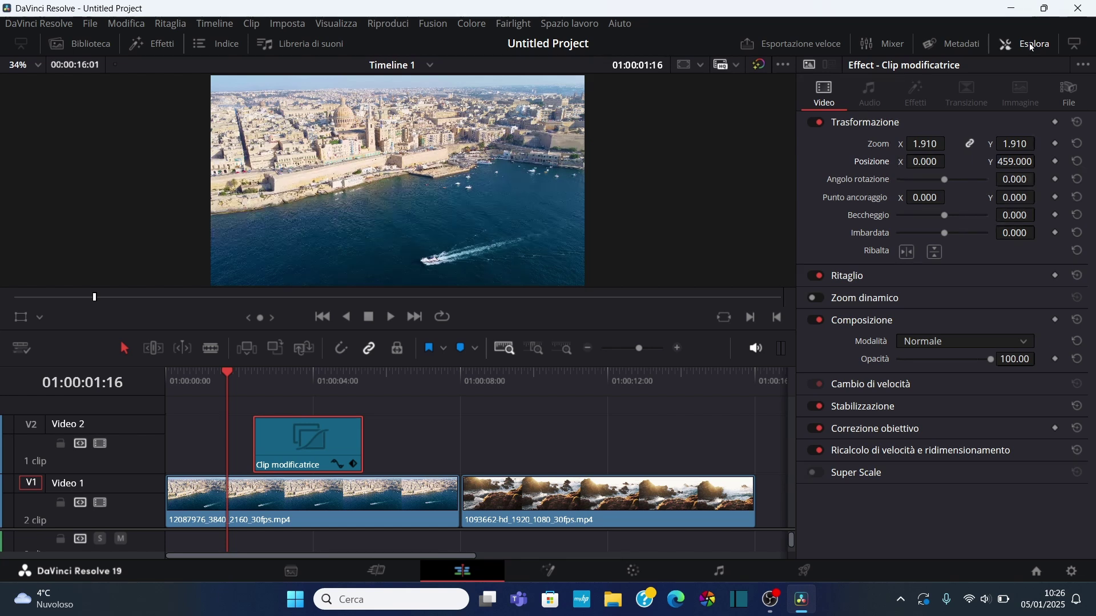
pyautogui.click(1024, 43)
pyautogui.hotkey('ctrl', '=')
pyautogui.click(541, 317)
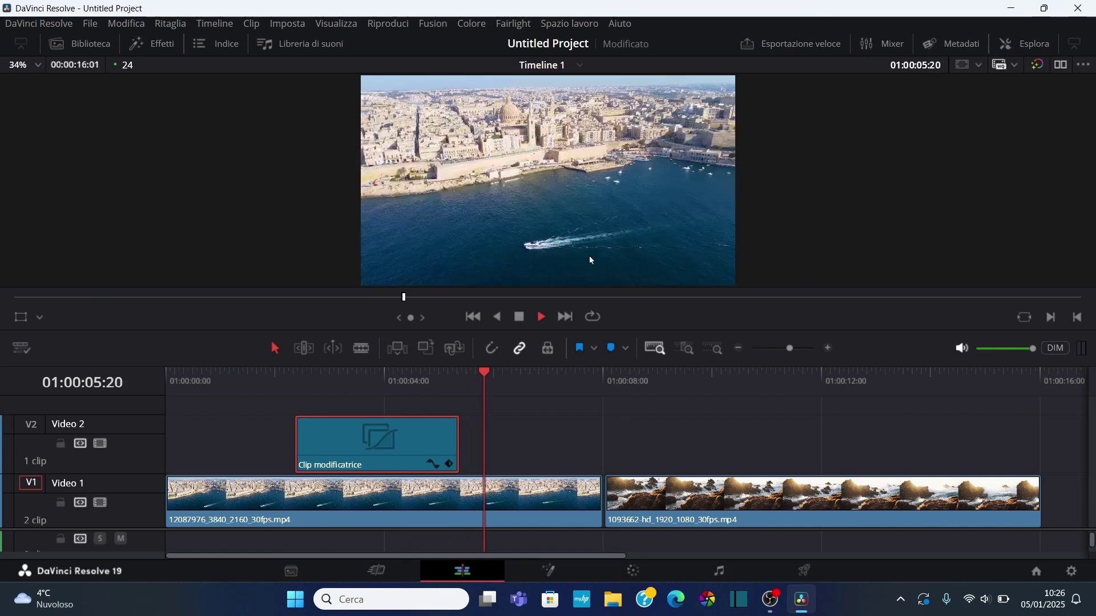
pyautogui.click(521, 315)
pyautogui.click(256, 387)
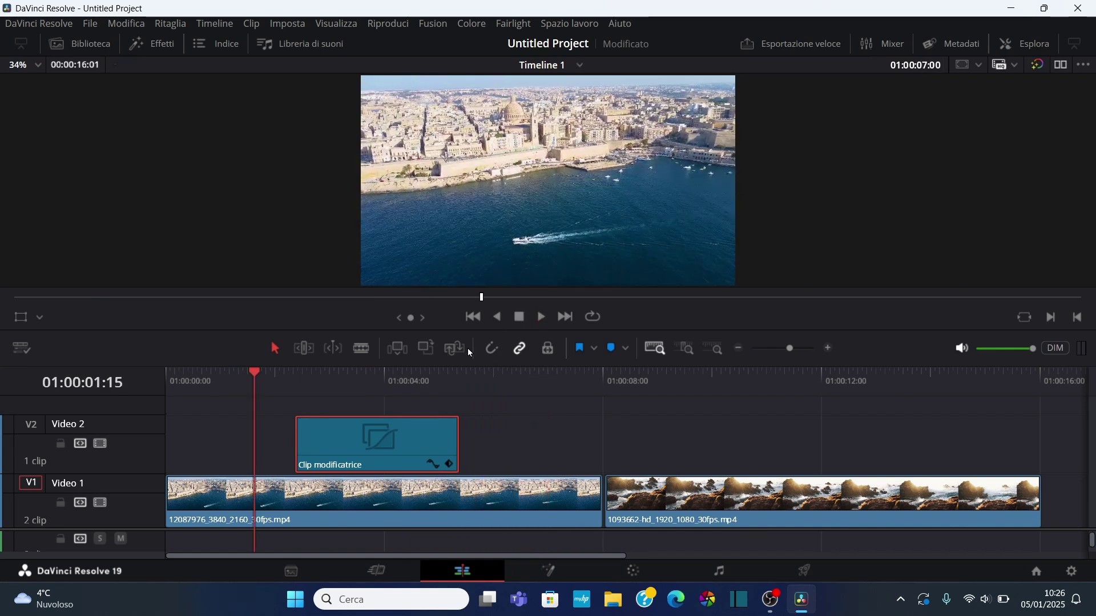
pyautogui.click(541, 317)
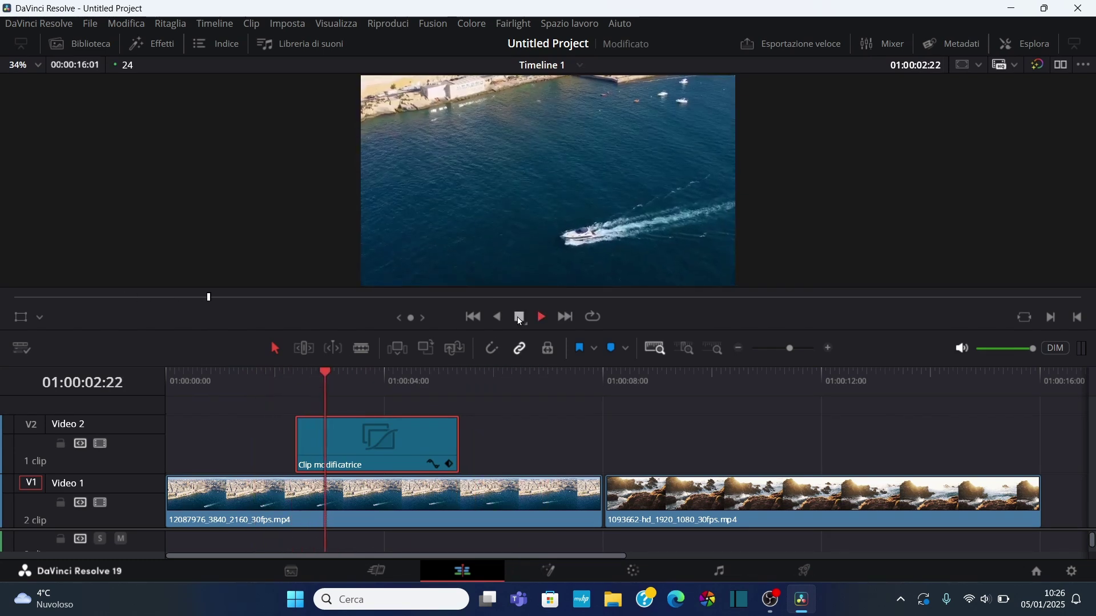
pyautogui.click(517, 317)
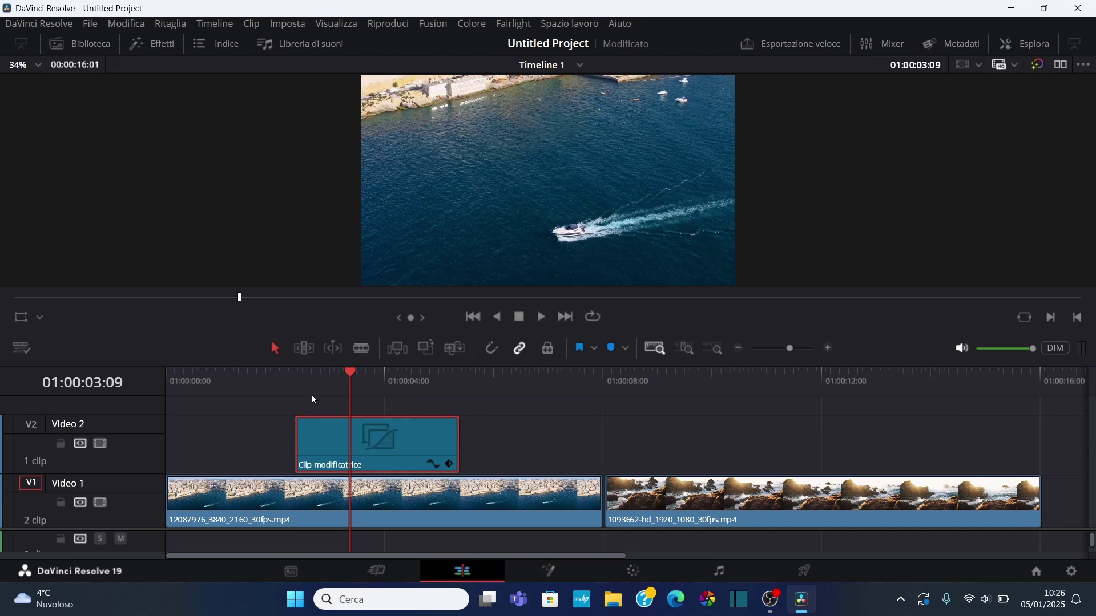
# Turn on Zoom dinamico for the adjustment clip.
pyautogui.click(1036, 41)
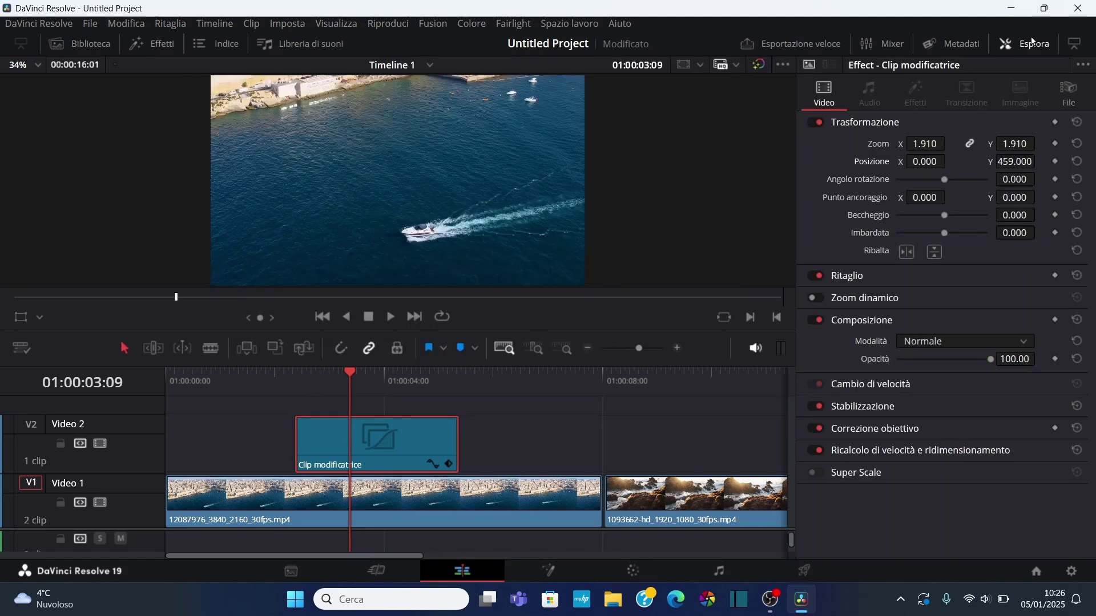
pyautogui.click(821, 299)
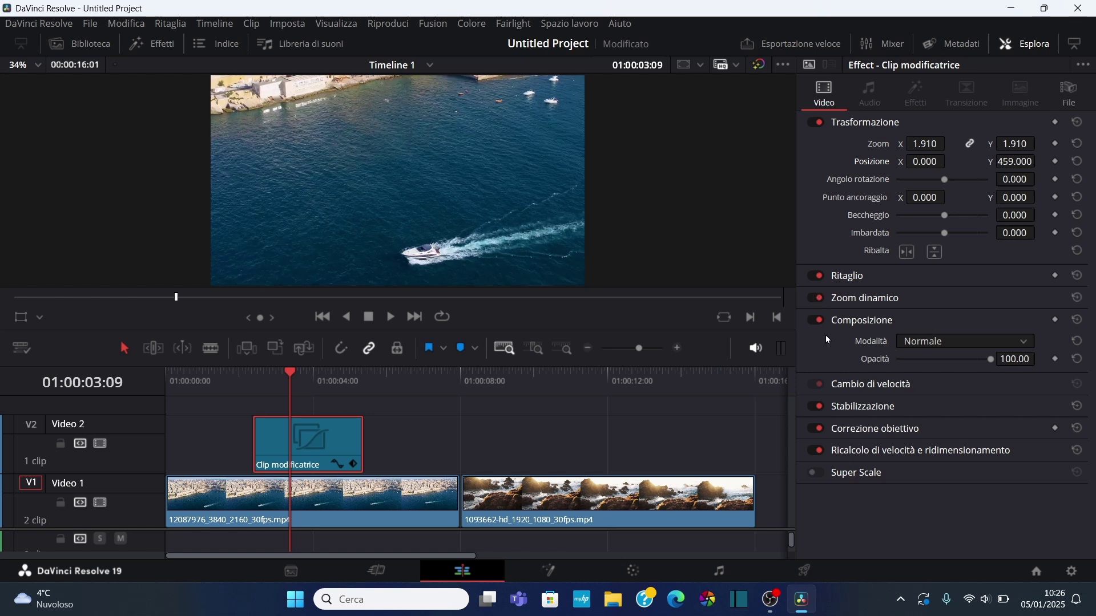
pyautogui.click(227, 380)
# Play back the zoomed shot from about 01:00:01:17, then close the Inspector at 01:00:03:09.
pyautogui.click(391, 316)
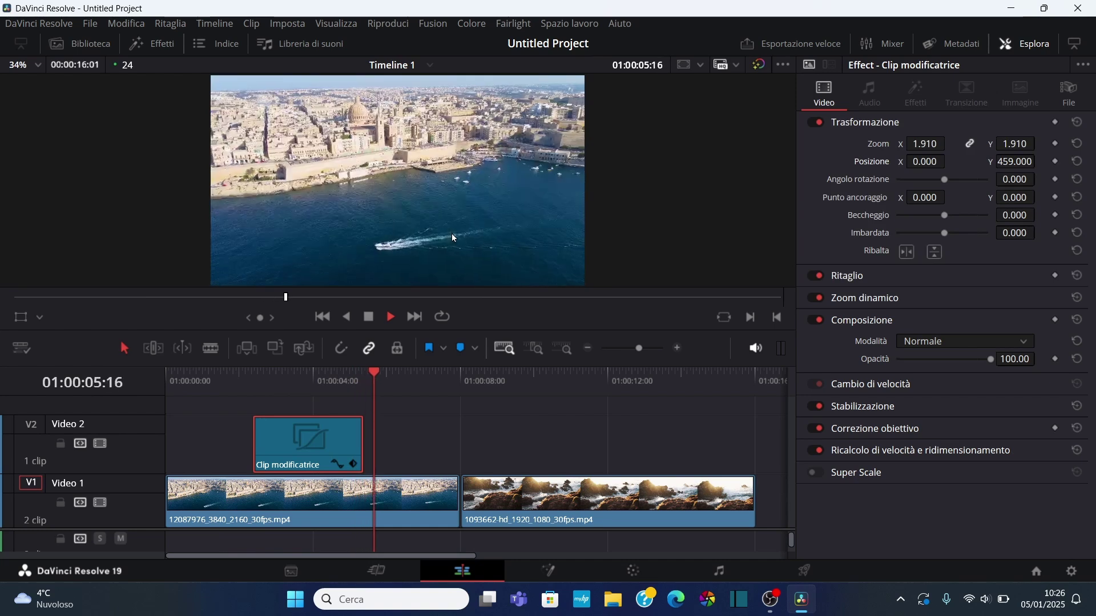
pyautogui.click(370, 317)
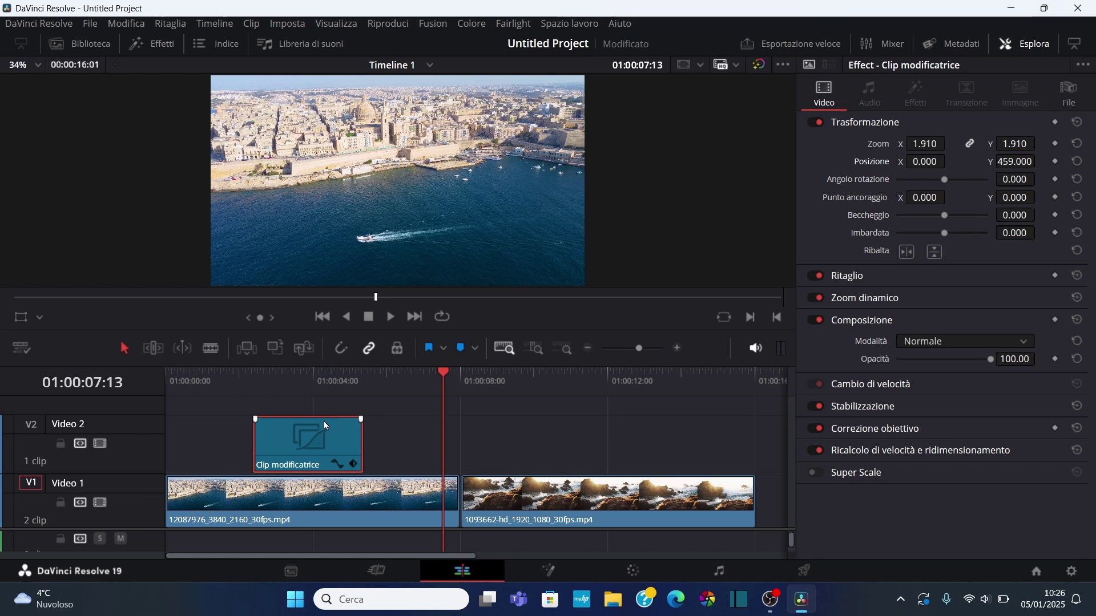
pyautogui.click(1041, 52)
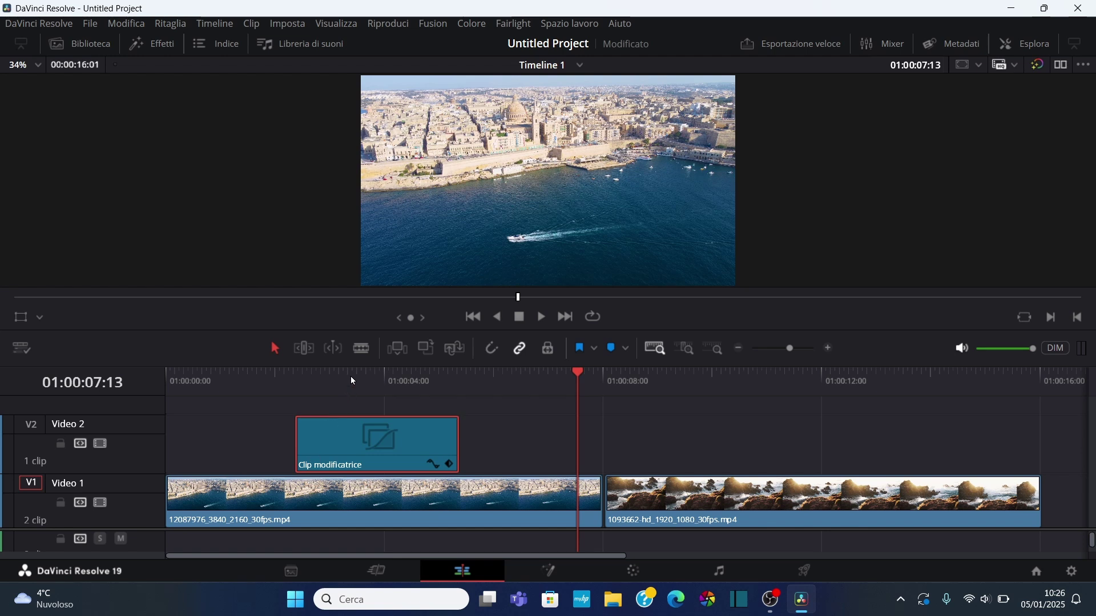
pyautogui.click(352, 379)
# Search 'vig' in the Effects library and apply Vignettatura to the adjustment clip.
pyautogui.click(153, 44)
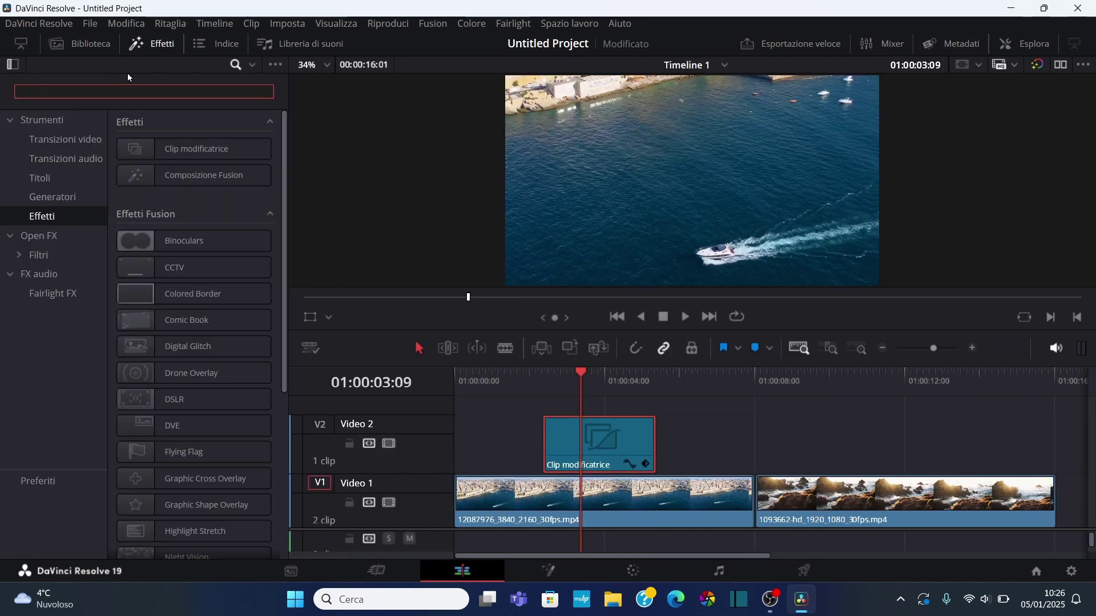
pyautogui.click(36, 234)
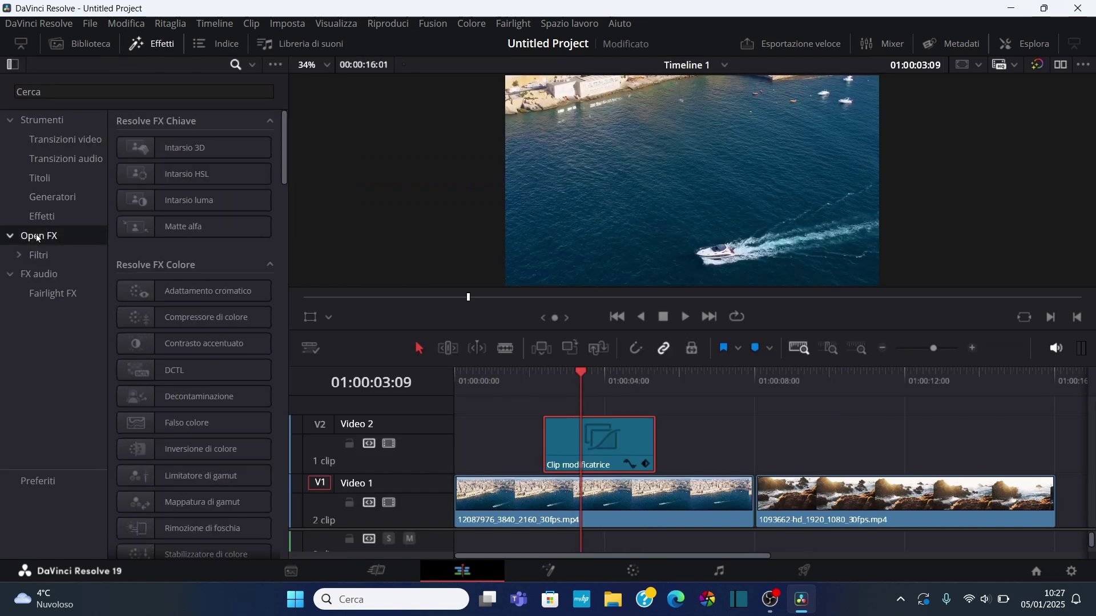
pyautogui.write('v')
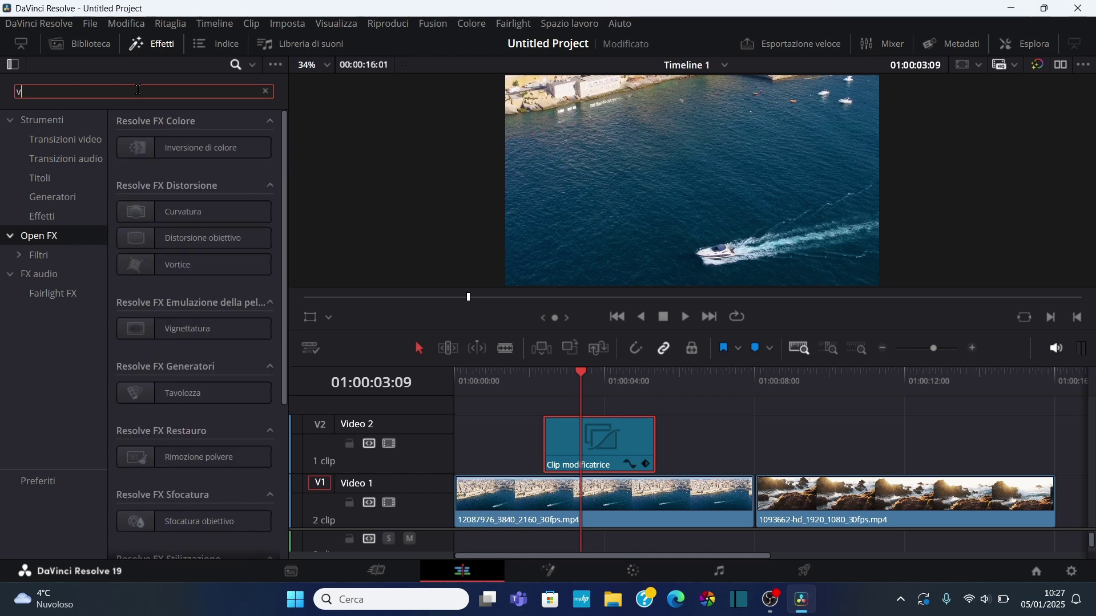
pyautogui.write('ig')
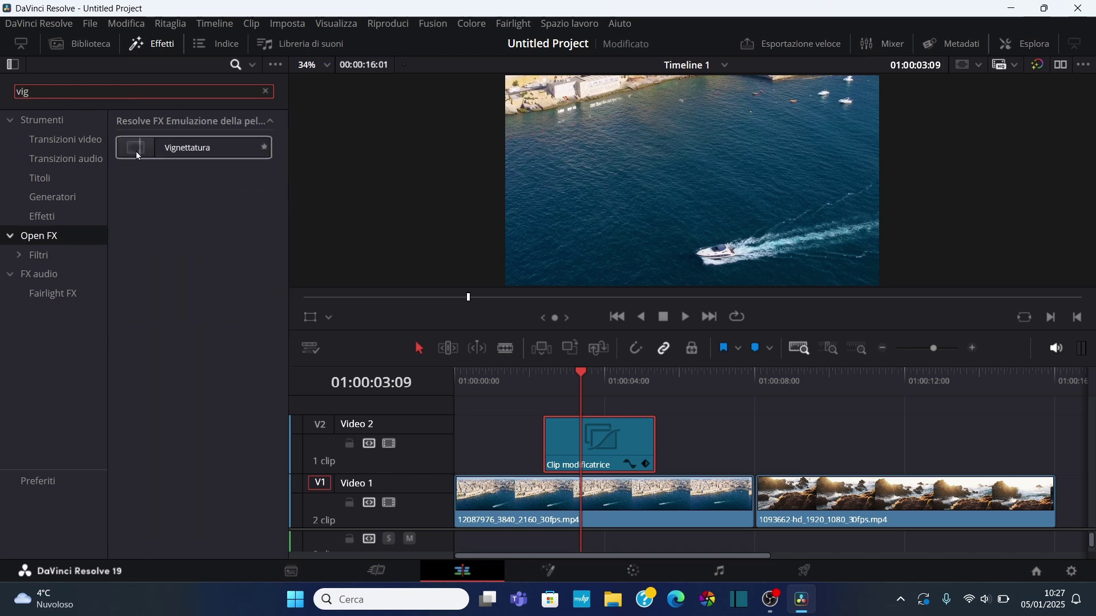
pyautogui.moveTo(194, 151); pyautogui.dragTo(583, 443)
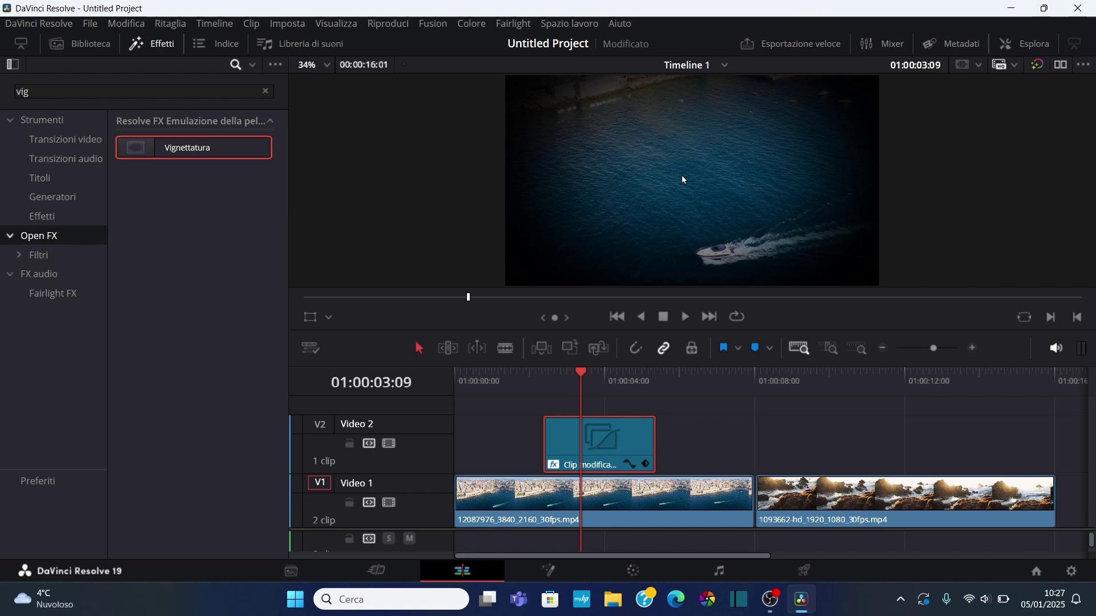
pyautogui.click(154, 49)
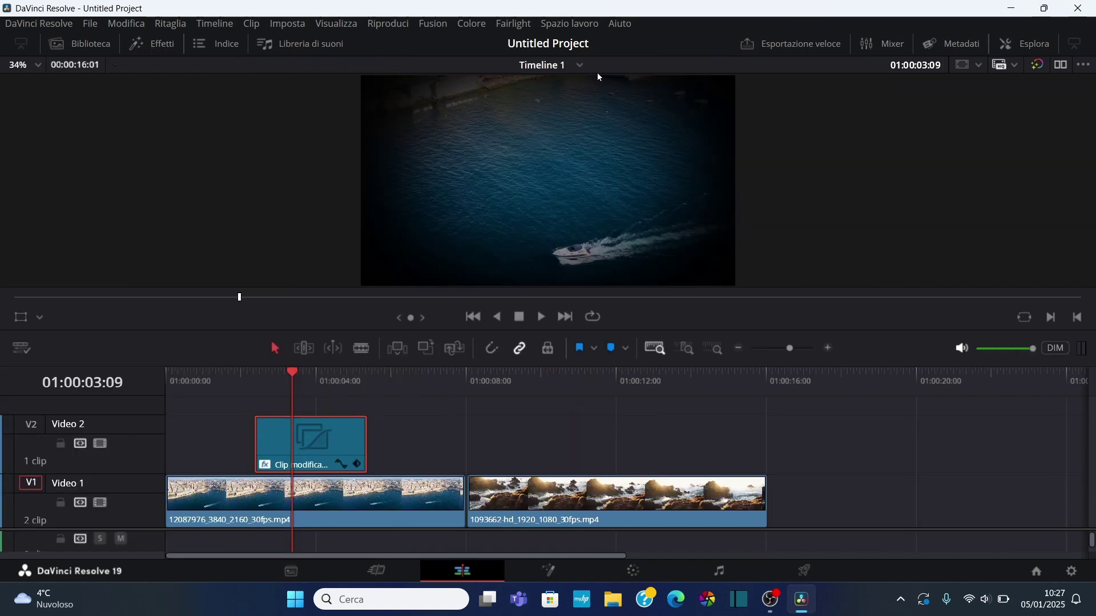
# Set the vignette to Dimensioni 0.390, Anamorfismo 1.613 and Morbidezza 0.341.
pyautogui.click(1040, 41)
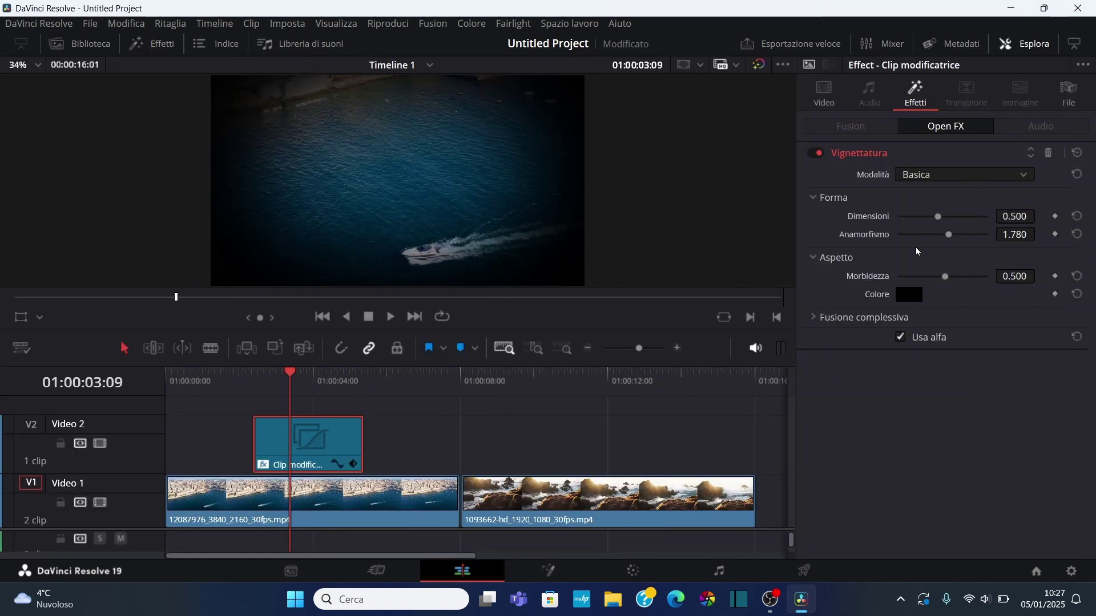
pyautogui.moveTo(947, 235)
pyautogui.mouseDown()
pyautogui.moveTo(926, 237)
pyautogui.moveTo(942, 234)
pyautogui.moveTo(934, 221)
pyautogui.moveTo(943, 235)
pyautogui.mouseUp()
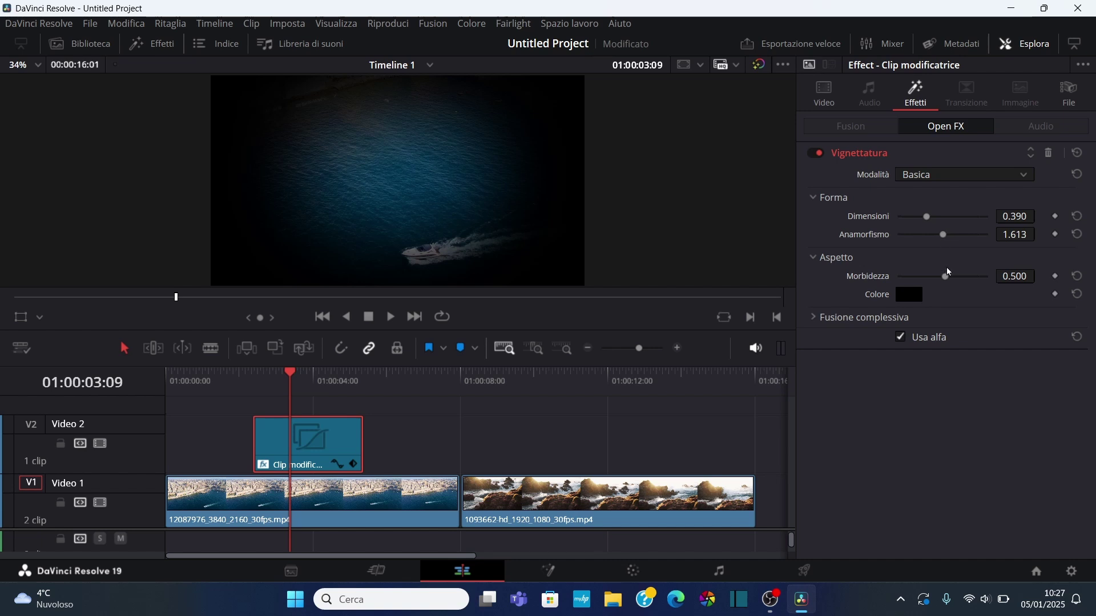
pyautogui.moveTo(947, 276); pyautogui.dragTo(930, 276)
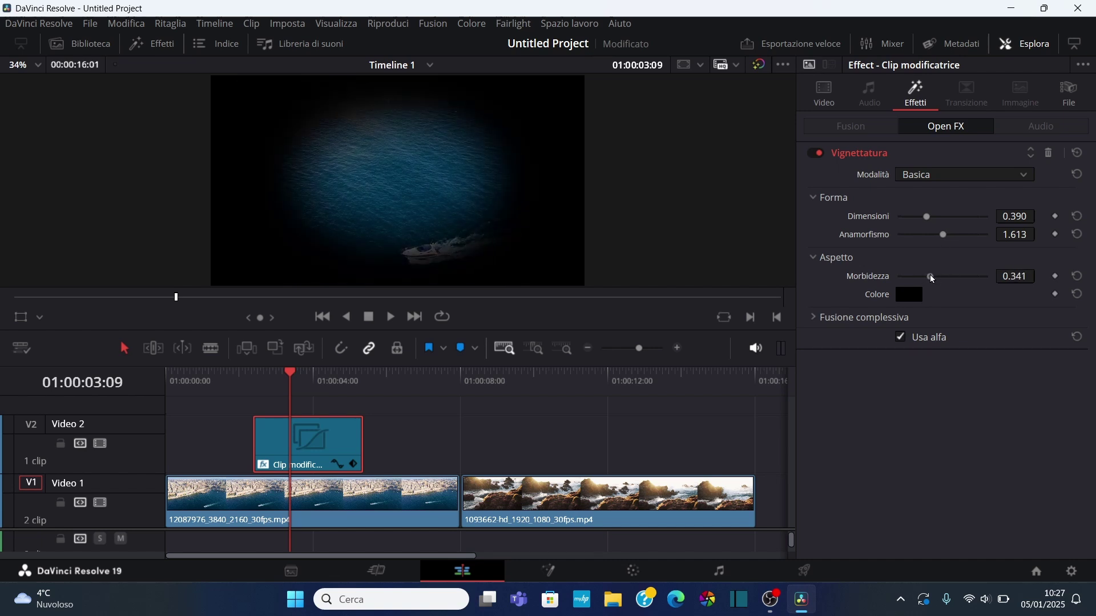
pyautogui.click(835, 96)
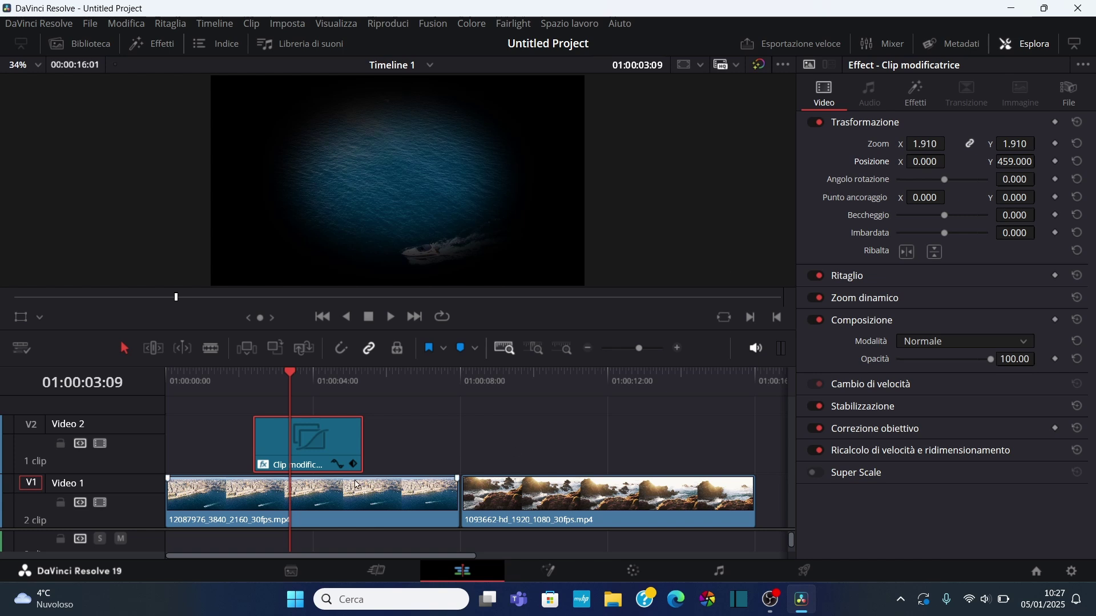
pyautogui.click(303, 440)
pyautogui.moveTo(1014, 162); pyautogui.dragTo(820, 182)
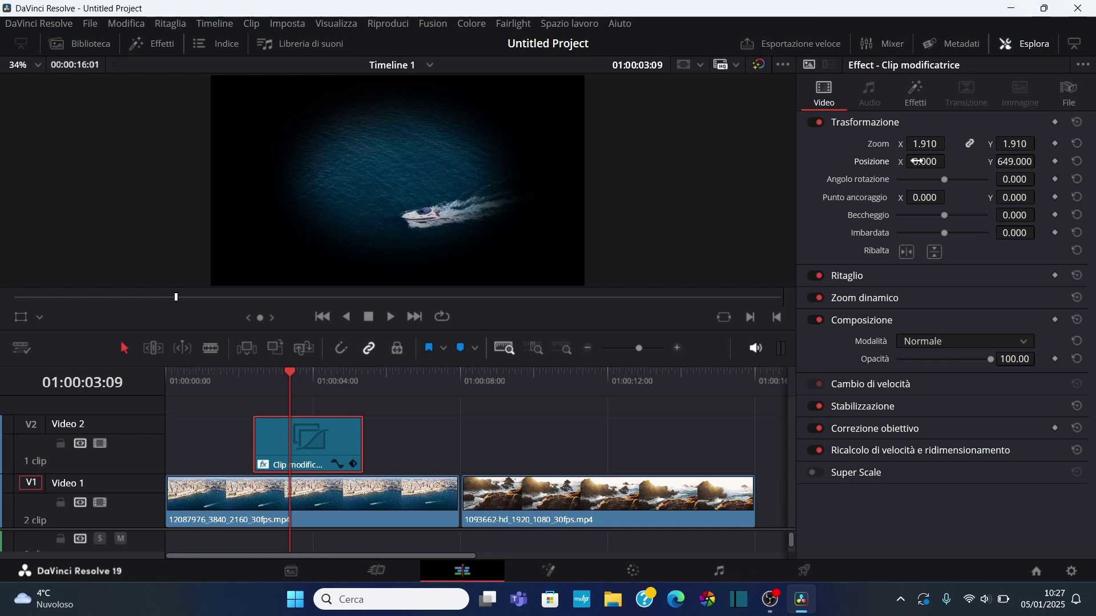
pyautogui.moveTo(918, 161); pyautogui.dragTo(748, 162)
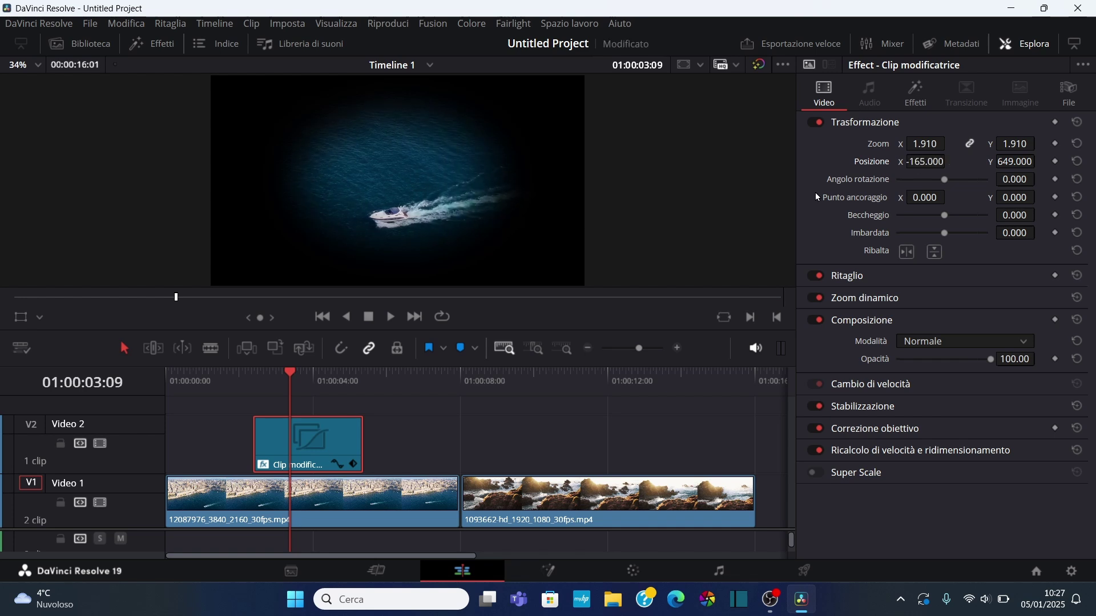
pyautogui.click(218, 380)
pyautogui.click(390, 318)
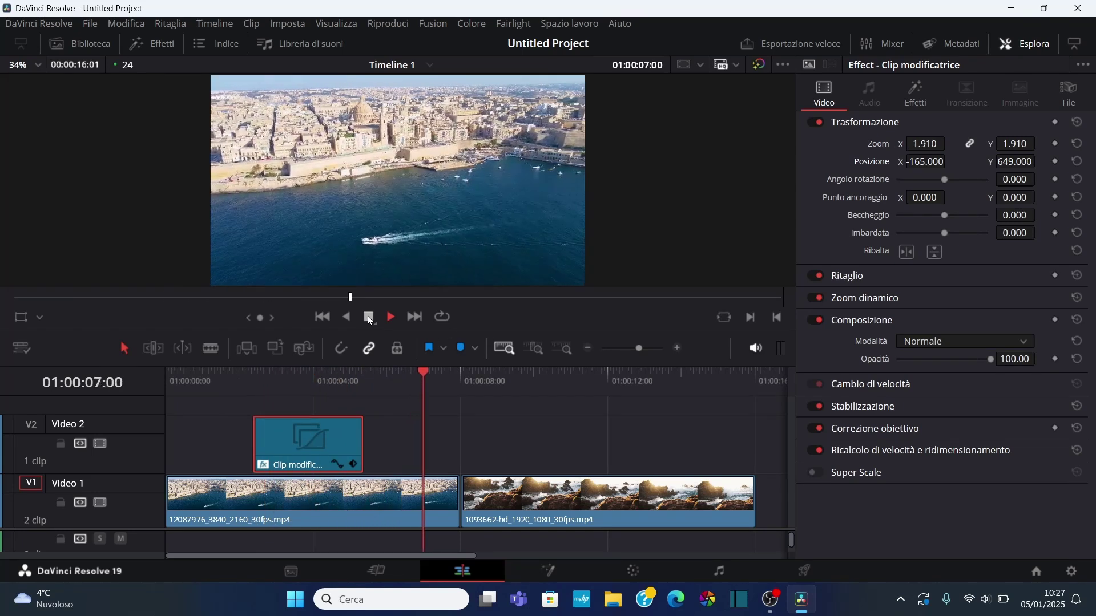
# Stop playback, park the playhead at about 01:00:04:04, and close the Inspector.
pyautogui.click(367, 316)
pyautogui.click(319, 385)
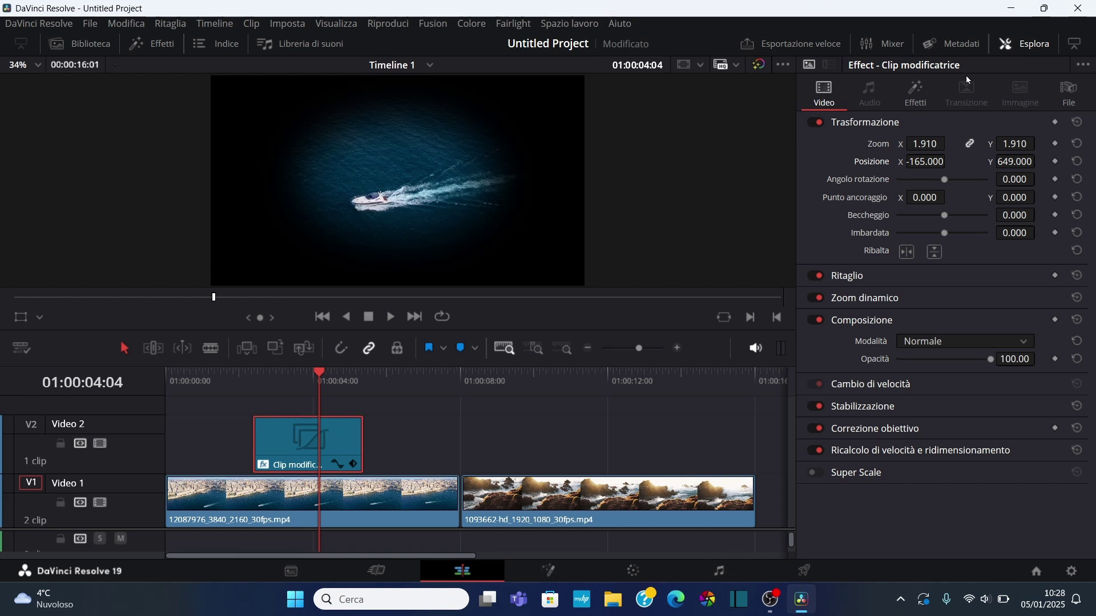
pyautogui.click(1037, 45)
# Extend the adjustment clip's end, preview it, then move it over the rocks clip.
pyautogui.scroll(2, 388, 439)
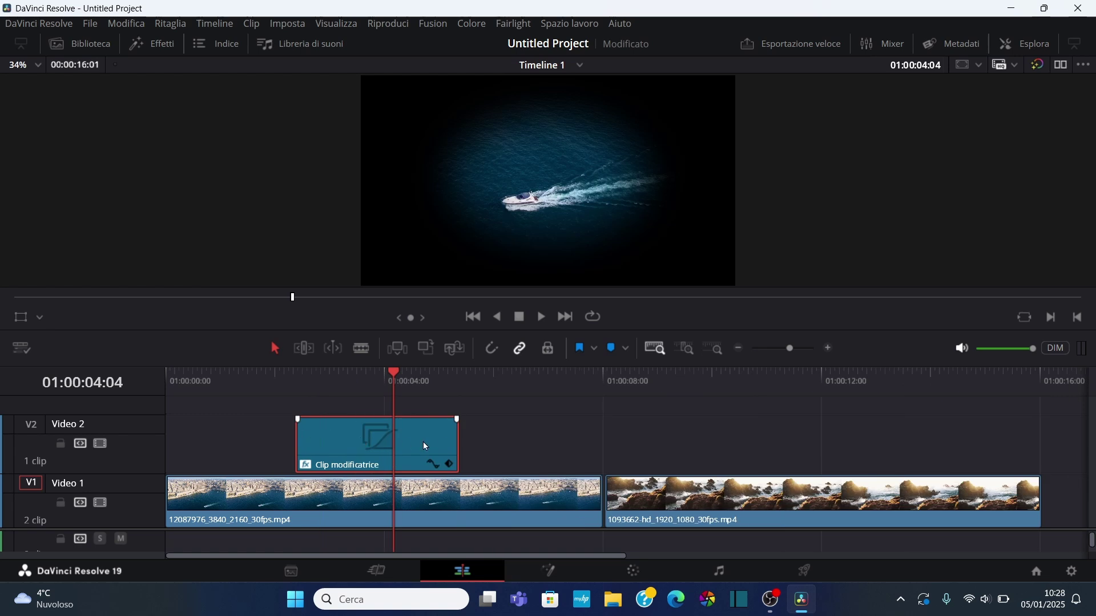
pyautogui.moveTo(461, 440); pyautogui.dragTo(560, 439)
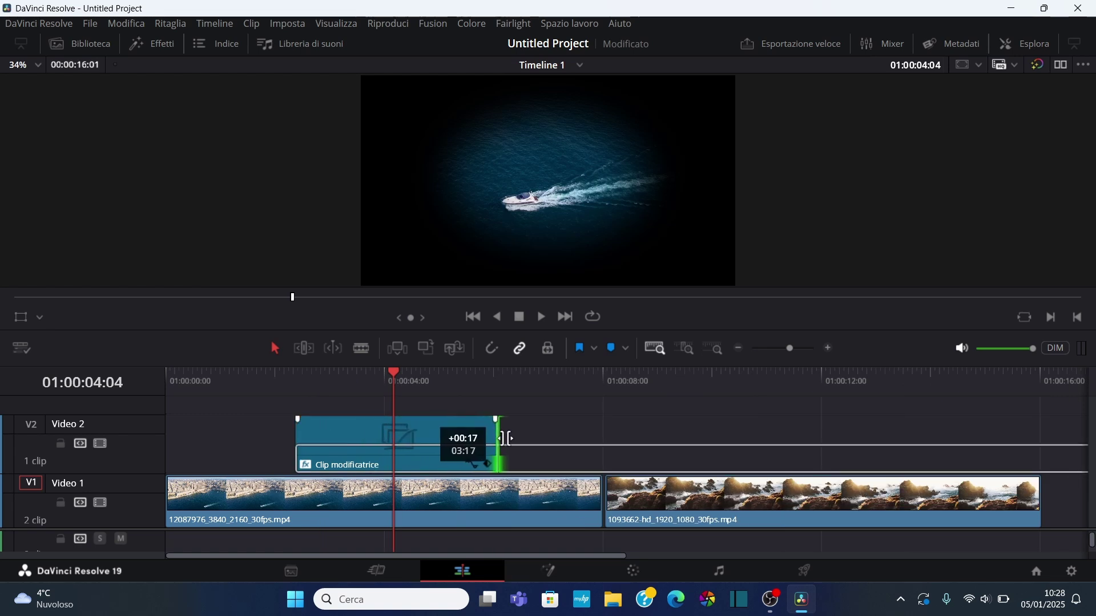
pyautogui.click(275, 382)
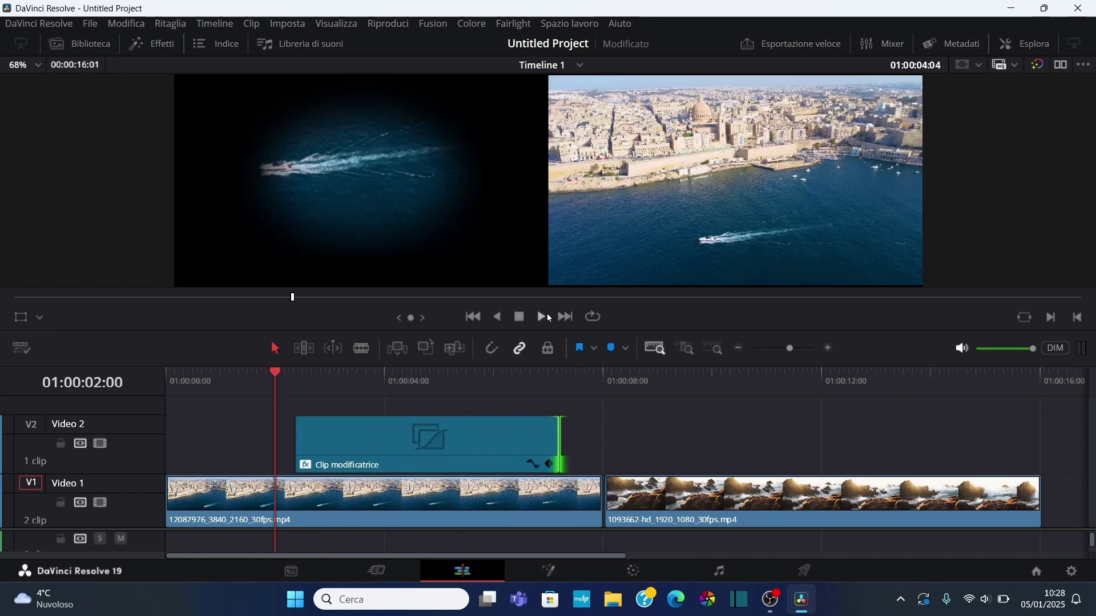
pyautogui.press('space')
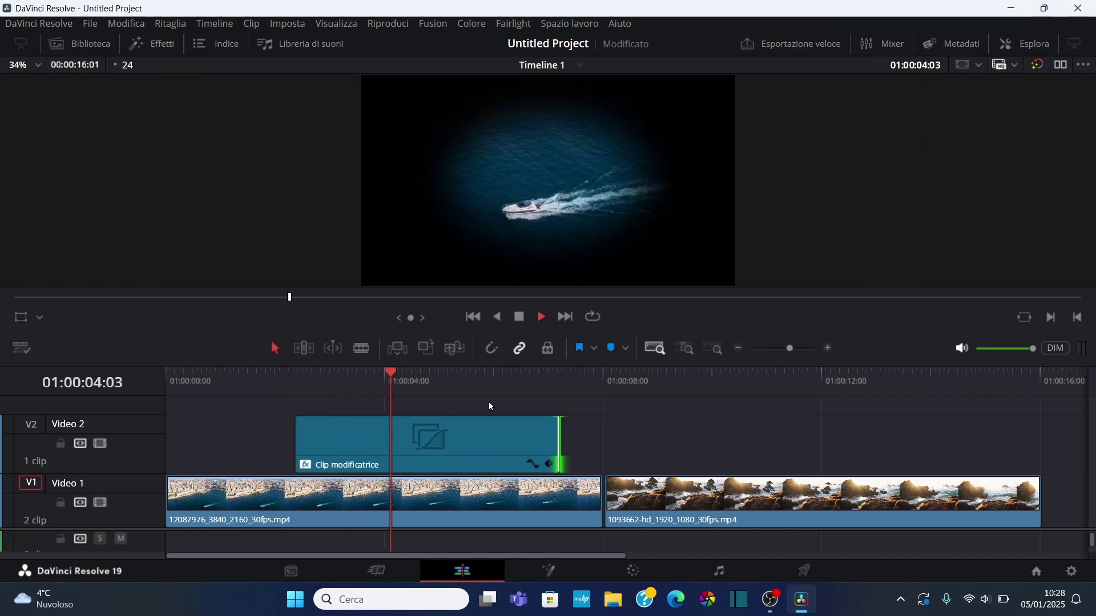
pyautogui.click(519, 316)
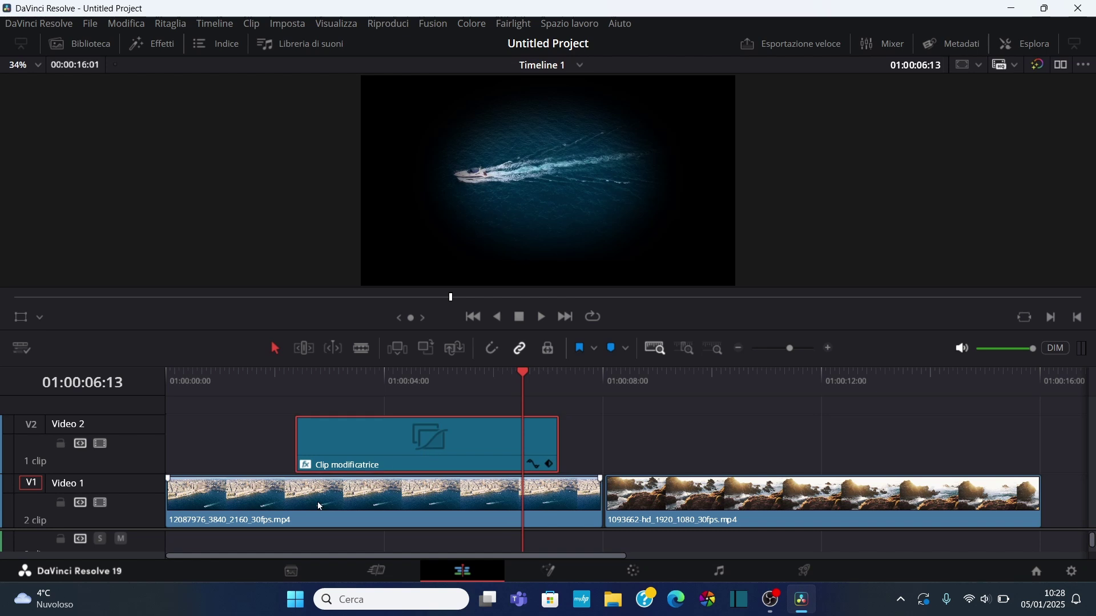
pyautogui.moveTo(427, 452); pyautogui.dragTo(835, 450)
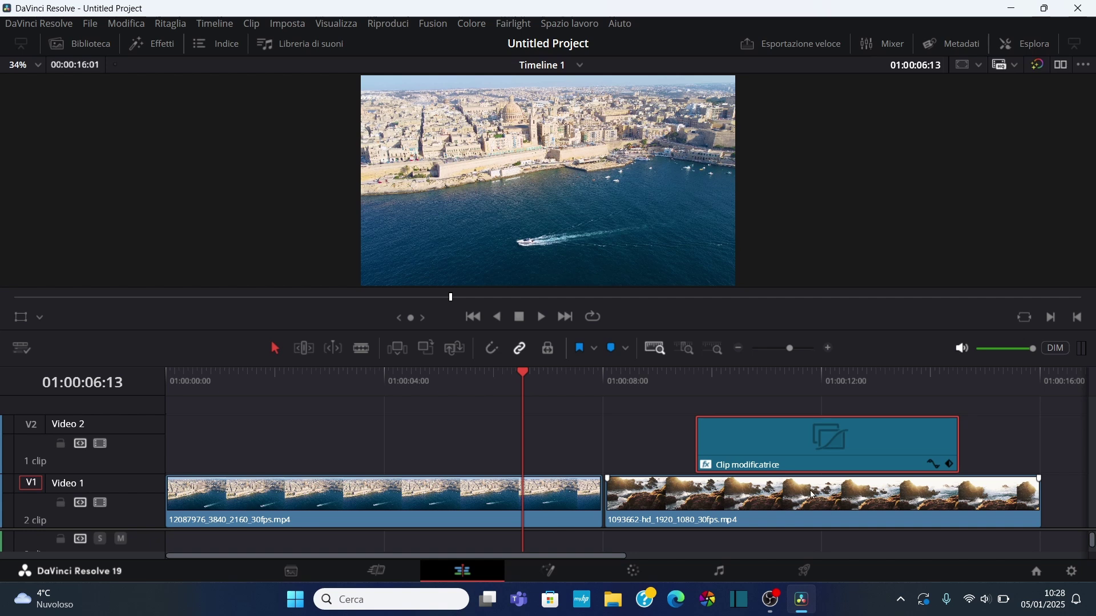
# Preview the rocks section, move the adjustment clip earlier and trim both its edges.
pyautogui.click(655, 379)
pyautogui.click(542, 317)
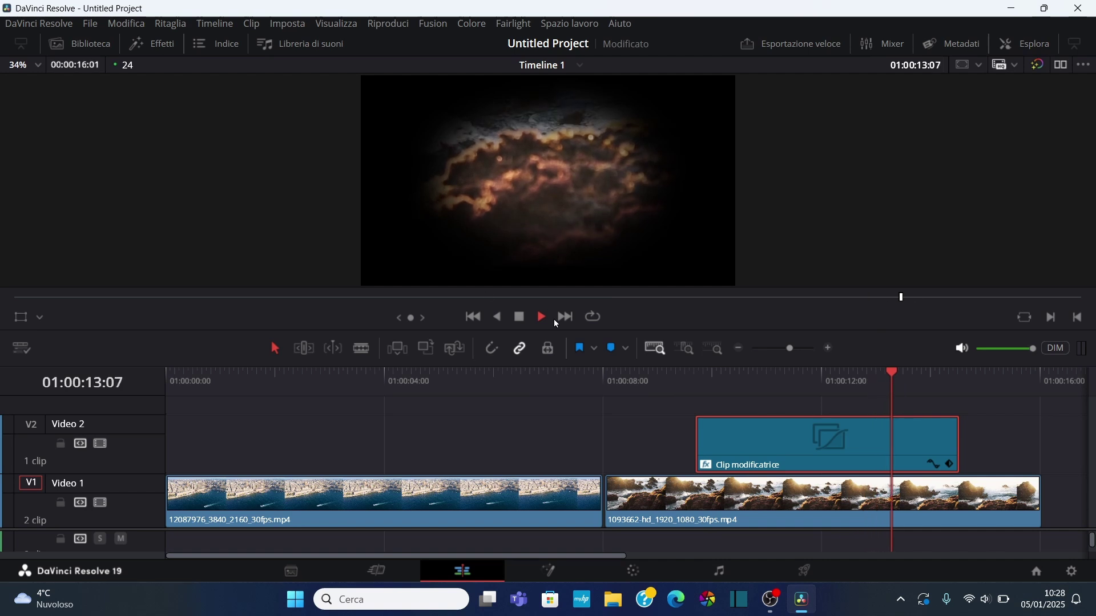
pyautogui.click(520, 317)
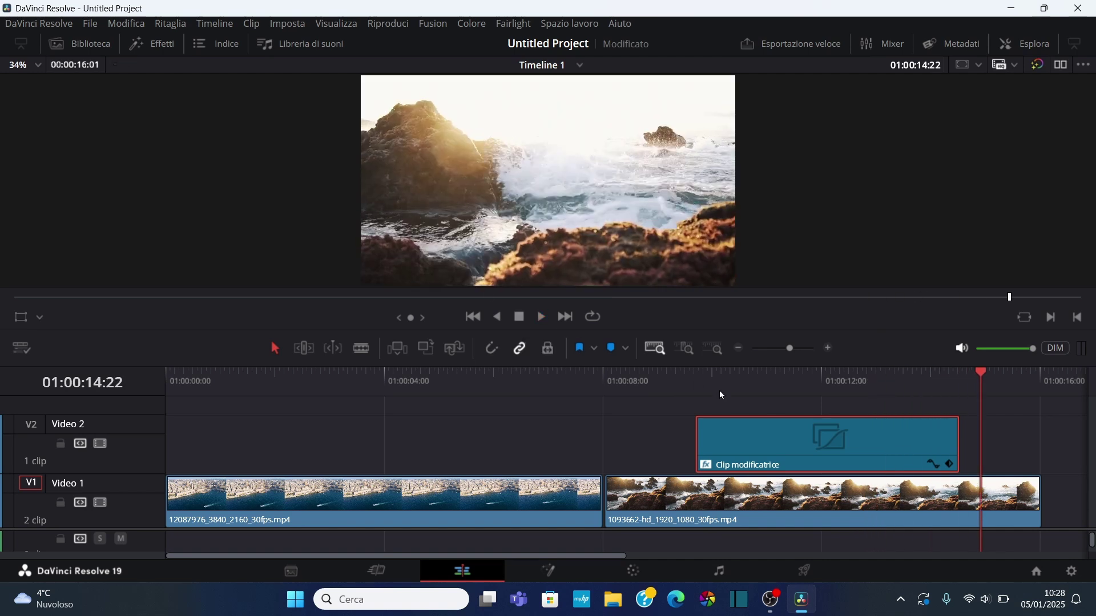
pyautogui.moveTo(815, 448); pyautogui.dragTo(579, 444)
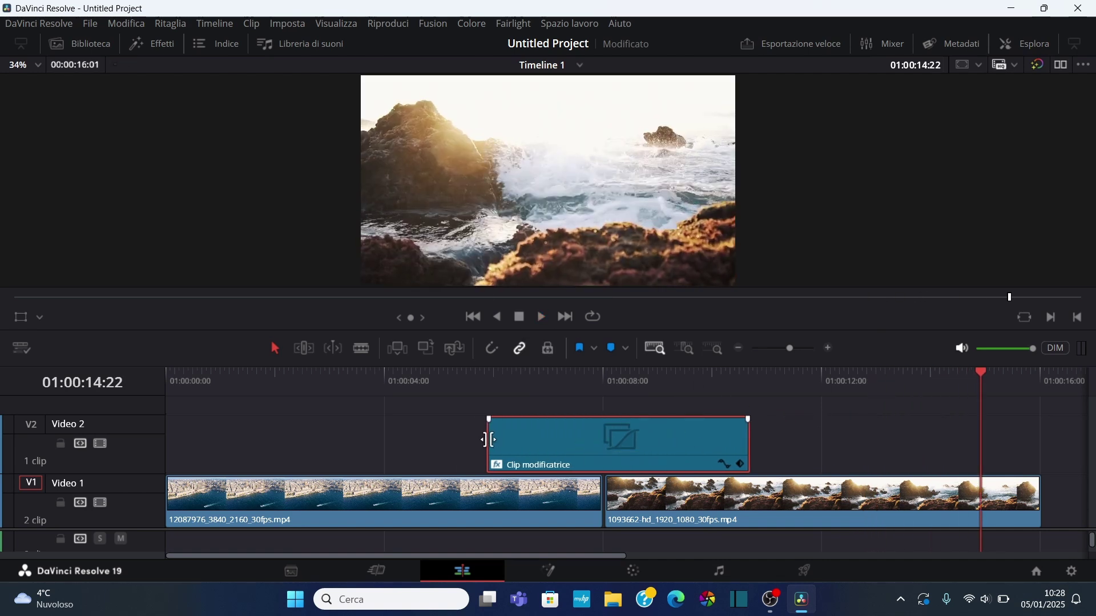
pyautogui.moveTo(489, 443); pyautogui.dragTo(548, 442)
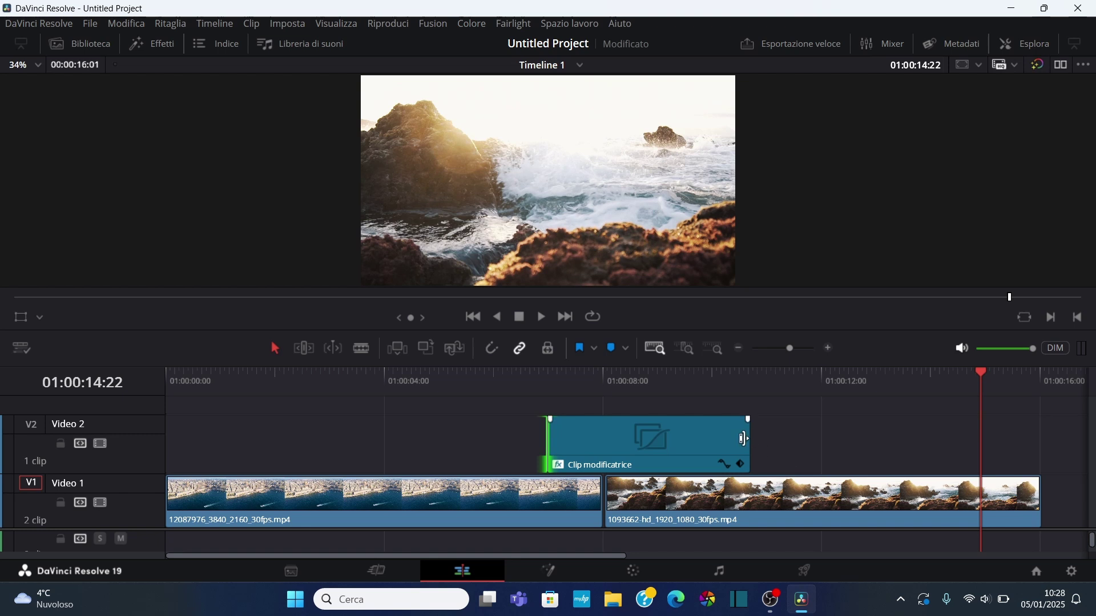
pyautogui.moveTo(744, 438); pyautogui.dragTo(672, 435)
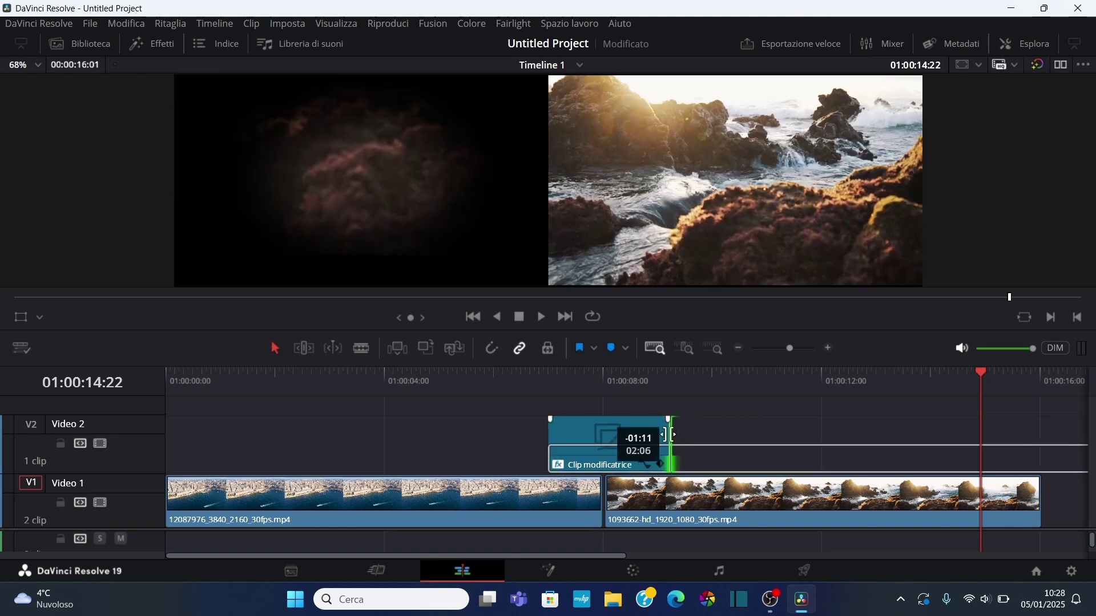
# Check the trimmed clip in playback, save, and shift it later by +02:09 over the rocks.
pyautogui.click(517, 380)
pyautogui.click(542, 316)
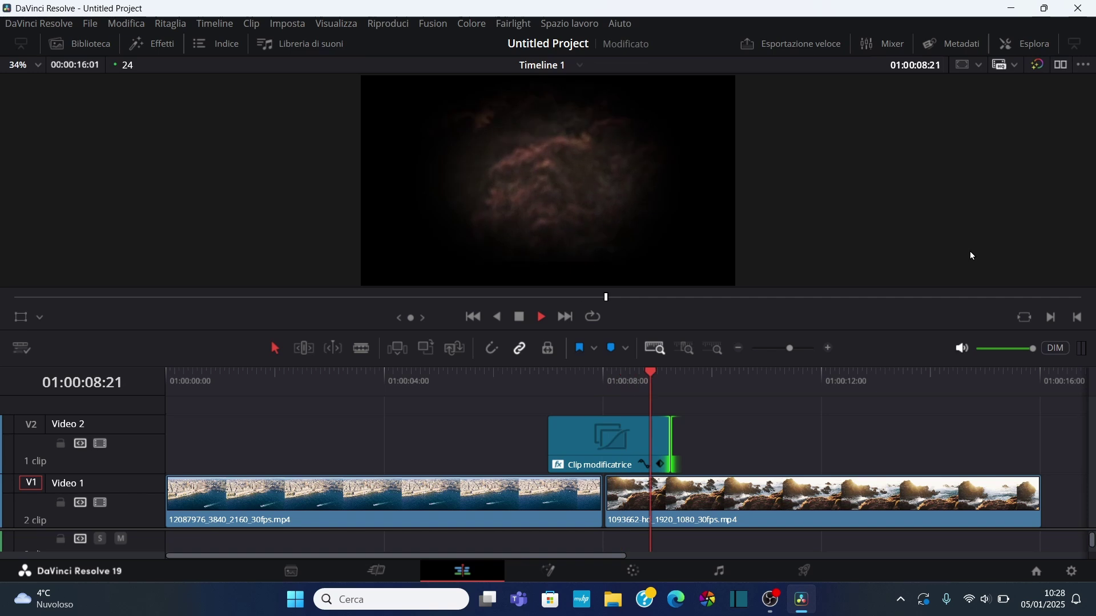
pyautogui.press('space')
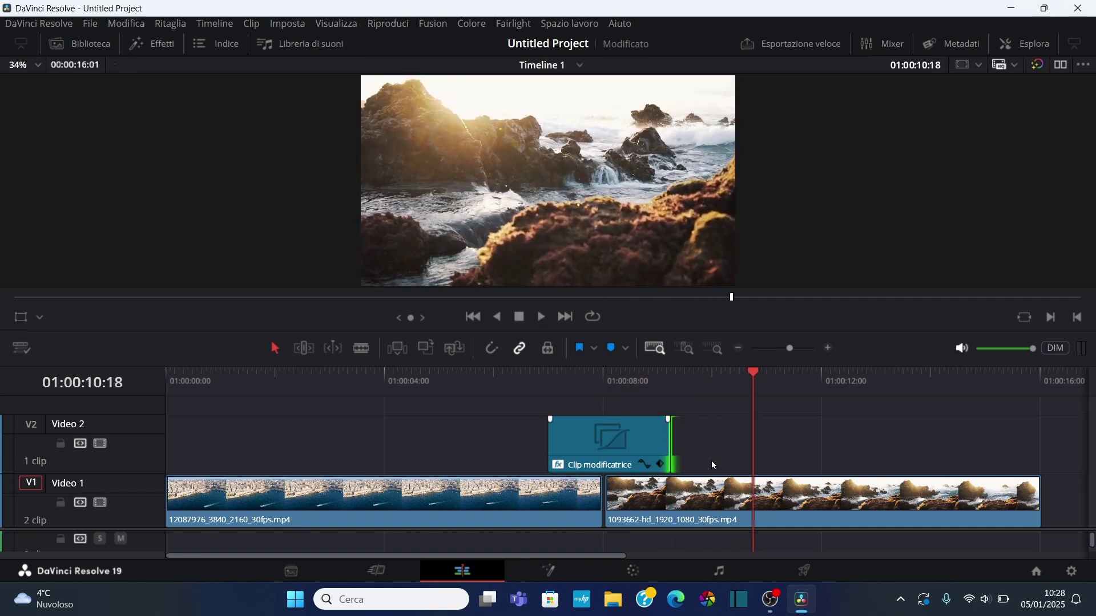
pyautogui.hotkey('ctrl', 's')
pyautogui.moveTo(614, 449)
pyautogui.mouseDown()
pyautogui.moveTo(758, 464)
pyautogui.moveTo(744, 465)
pyautogui.mouseUp()
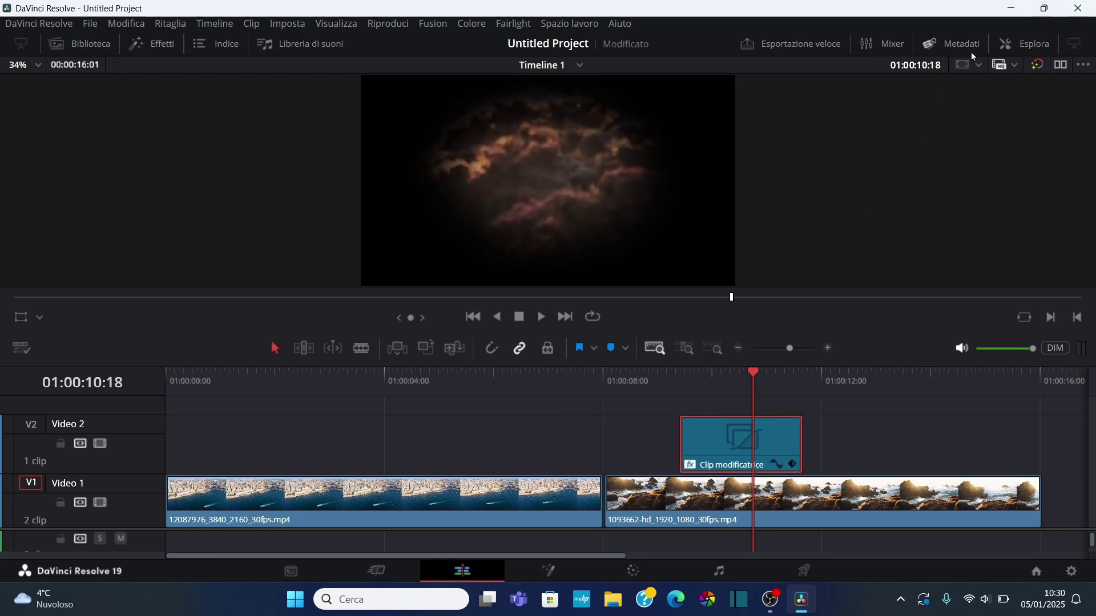
# Switch off the adjustment clip's Vignettatura, nudge it 8 frames later, and close the Inspector.
pyautogui.click(1016, 42)
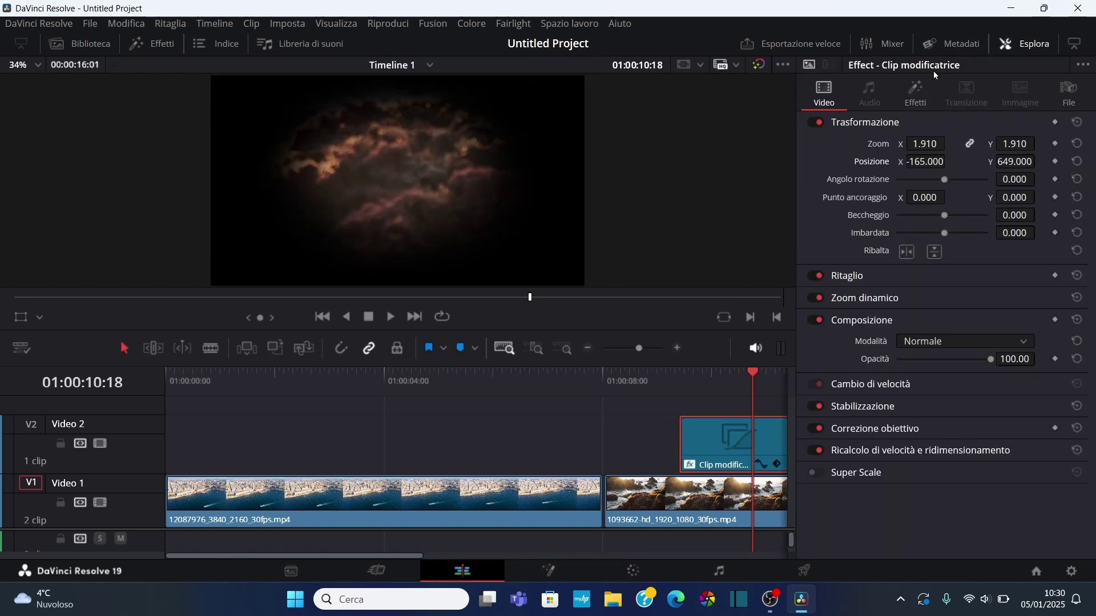
pyautogui.click(915, 94)
pyautogui.click(816, 153)
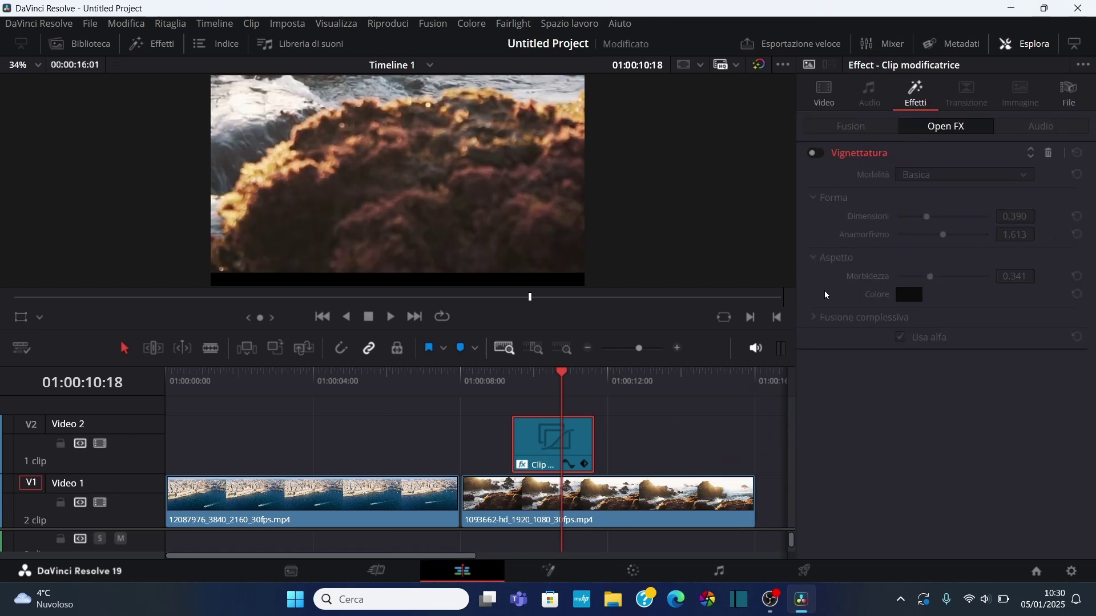
pyautogui.click(824, 92)
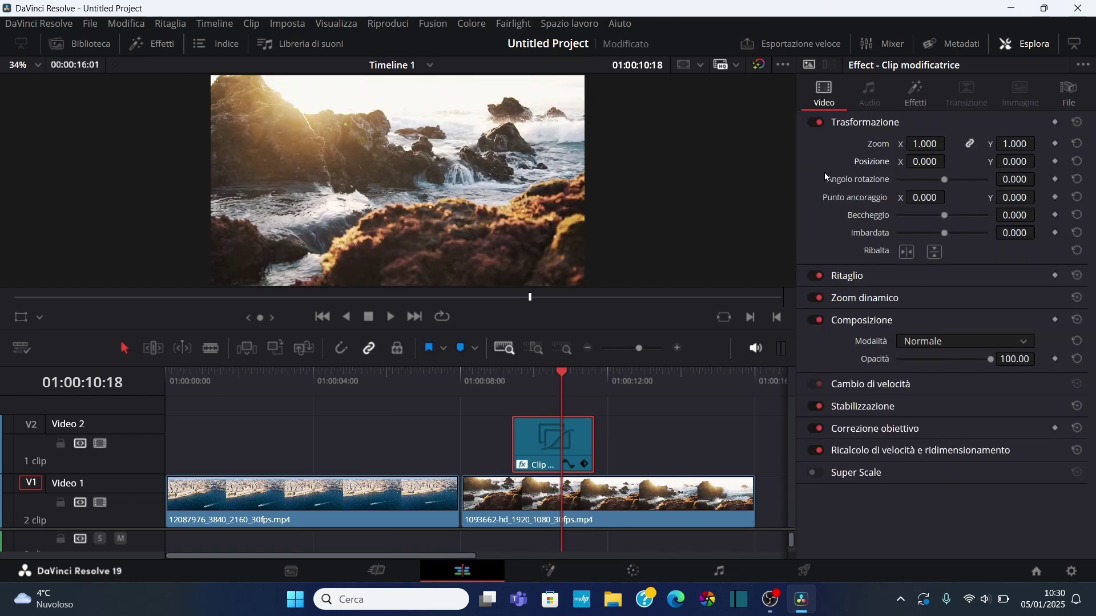
pyautogui.moveTo(553, 433); pyautogui.dragTo(564, 434)
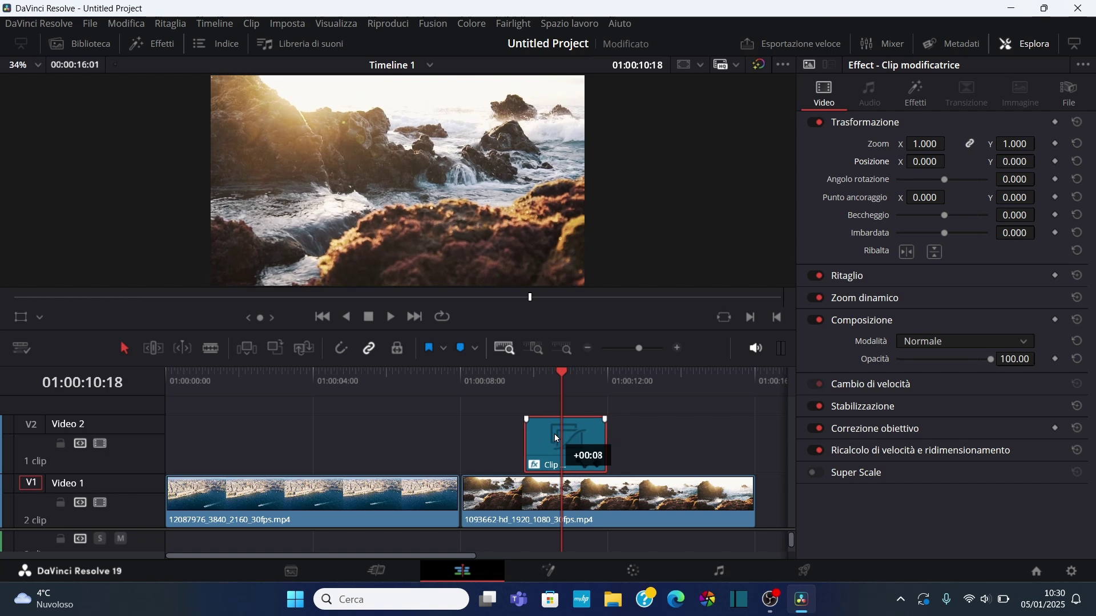
pyautogui.click(1025, 43)
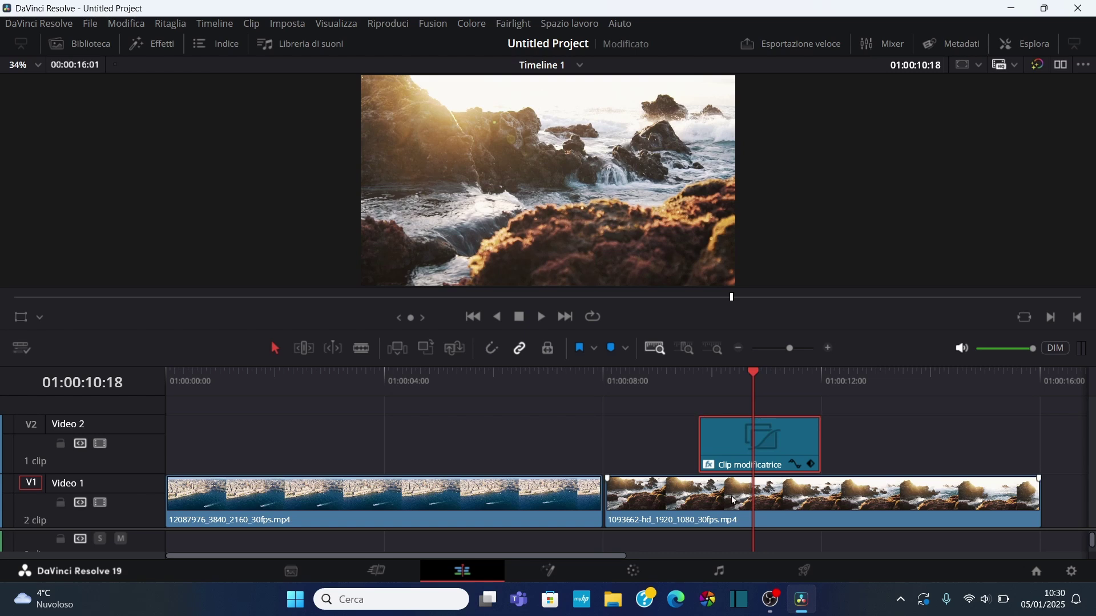
# Switch to the Color page with the primary colour wheels showing.
pyautogui.click(633, 571)
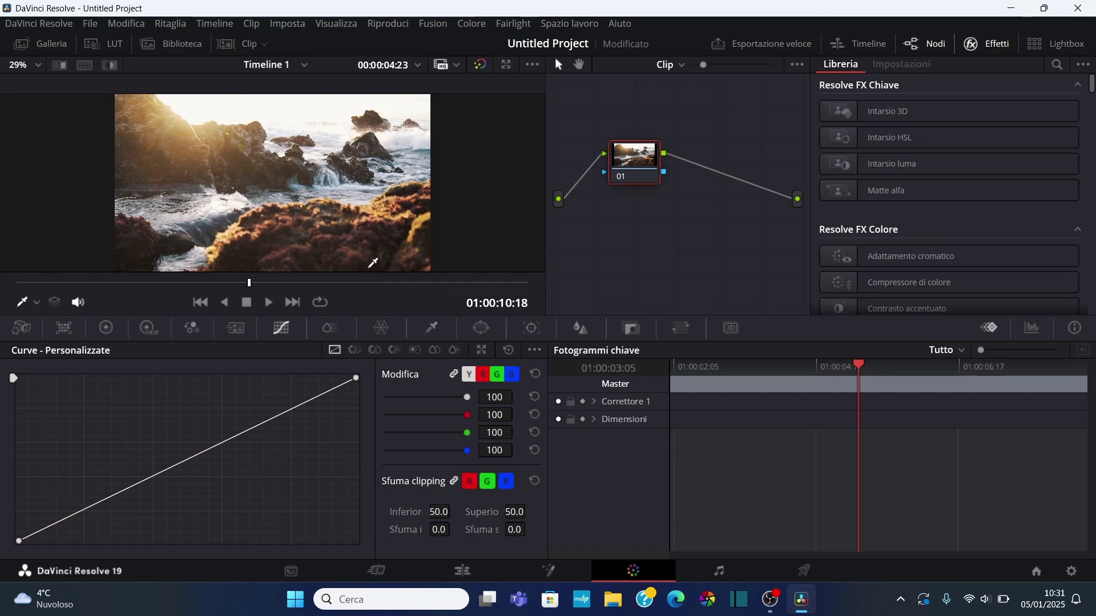
pyautogui.click(107, 328)
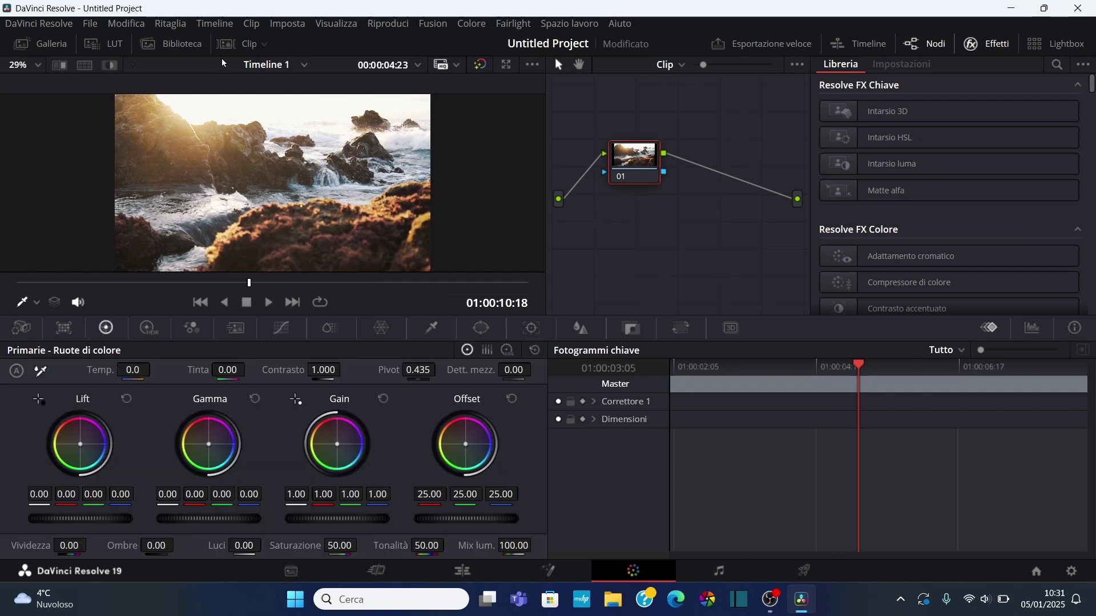
pyautogui.click(242, 44)
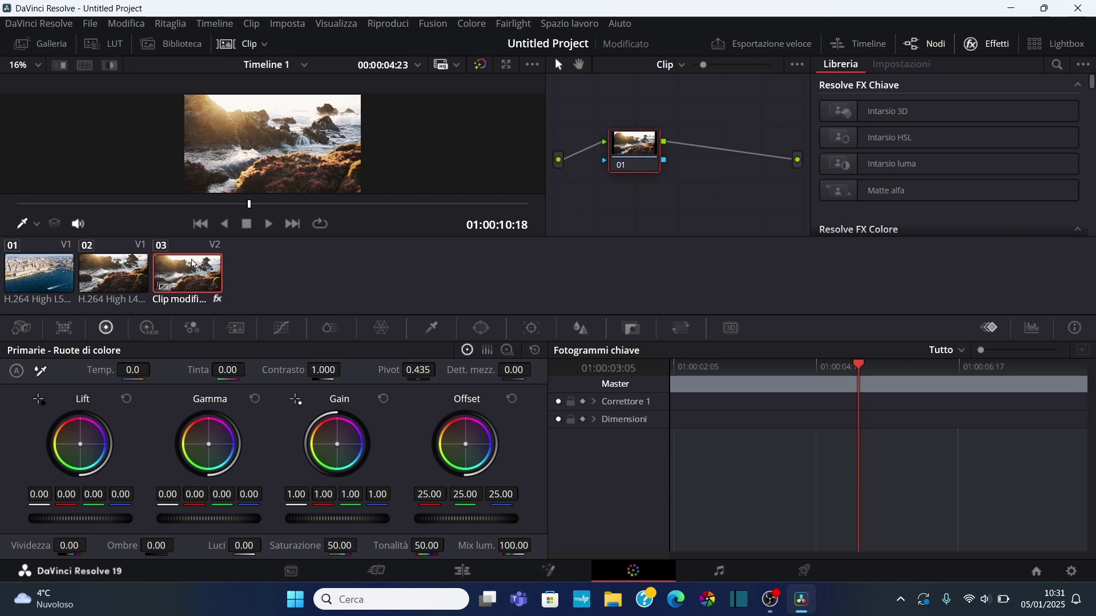
pyautogui.click(243, 46)
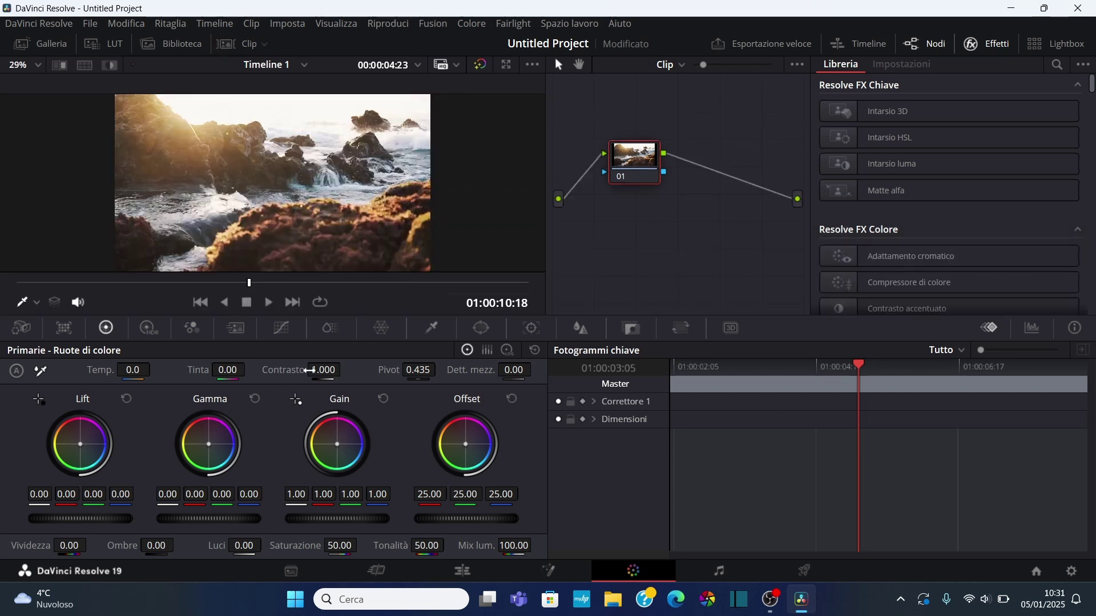
# Raise the adjustment clip's contrast, lower Gamma to -0.05, and return to the Edit page.
pyautogui.moveTo(317, 371); pyautogui.dragTo(348, 370)
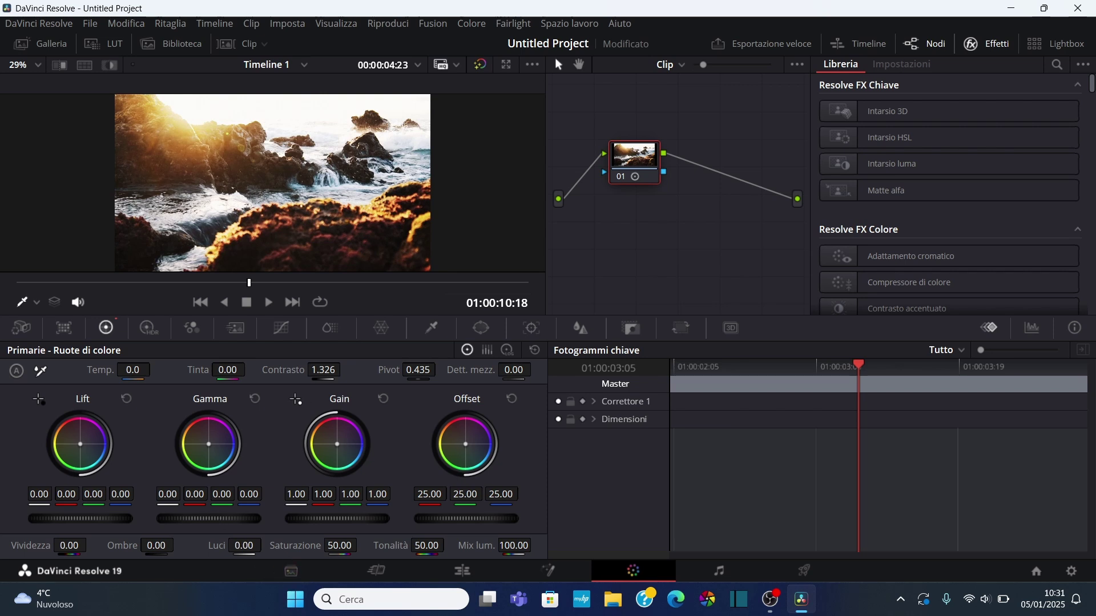
pyautogui.moveTo(225, 519); pyautogui.dragTo(203, 519)
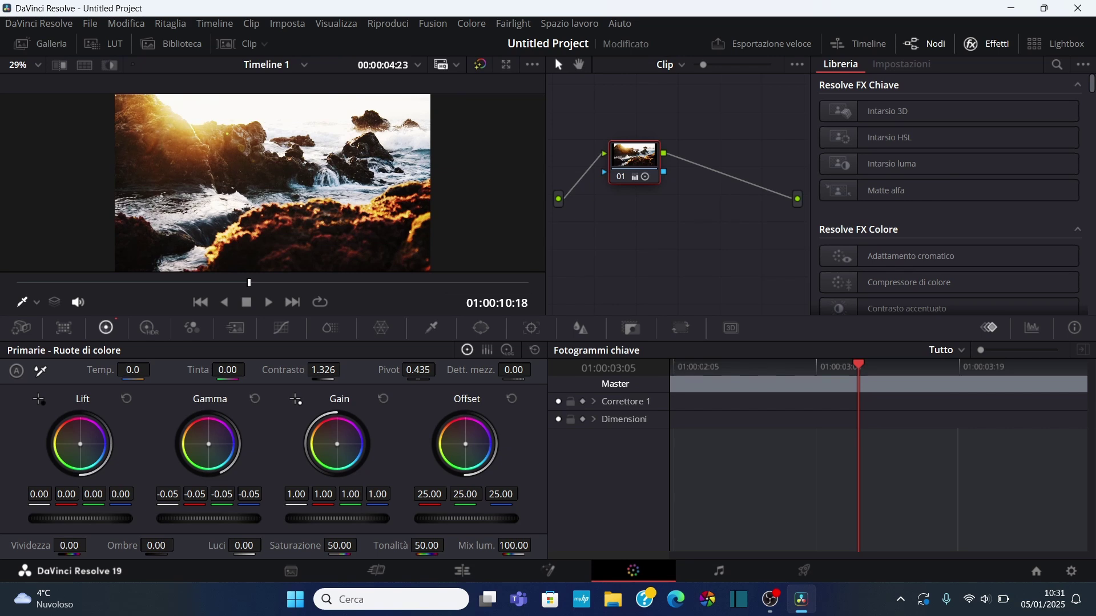
pyautogui.click(465, 573)
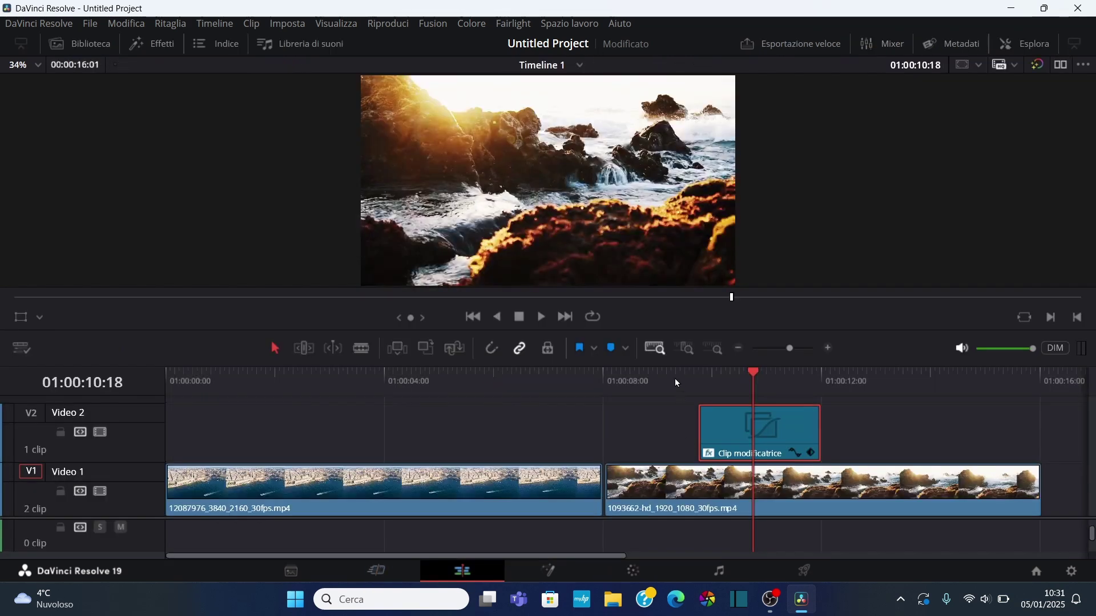
pyautogui.click(651, 377)
pyautogui.click(541, 317)
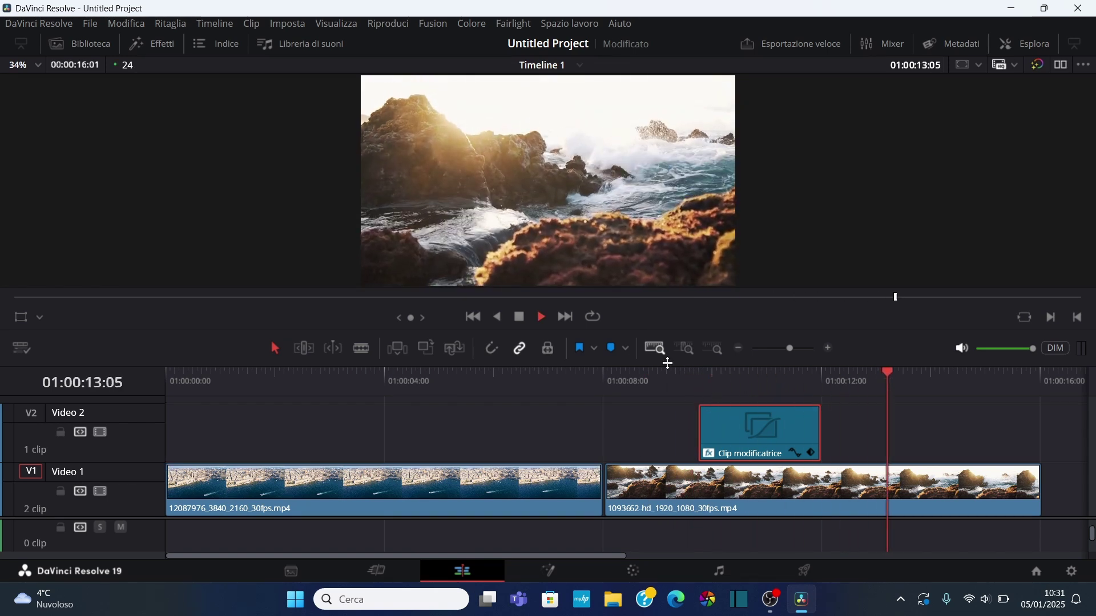
pyautogui.click(523, 322)
pyautogui.click(704, 377)
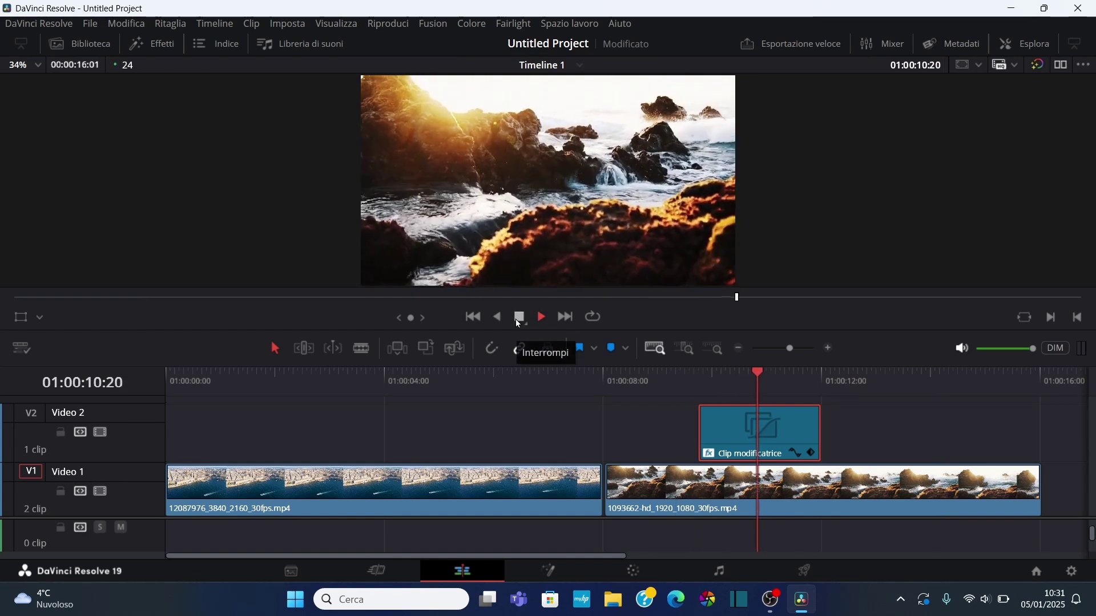
pyautogui.click(517, 321)
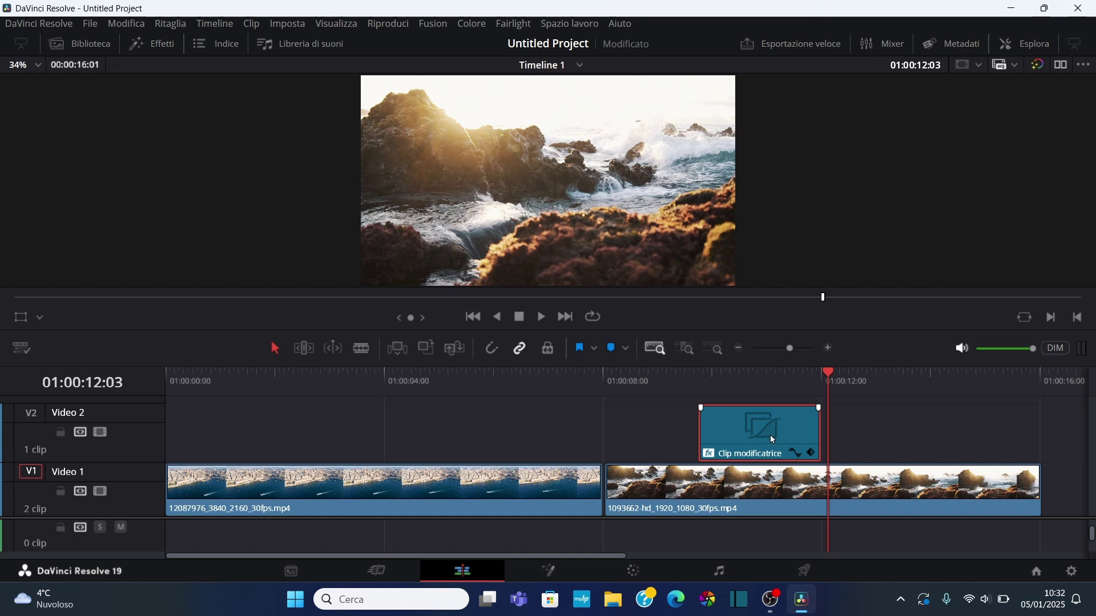
# Drag the V2 adjustment clip over the harbour clip and play it back to check.
pyautogui.moveTo(773, 440); pyautogui.dragTo(369, 410)
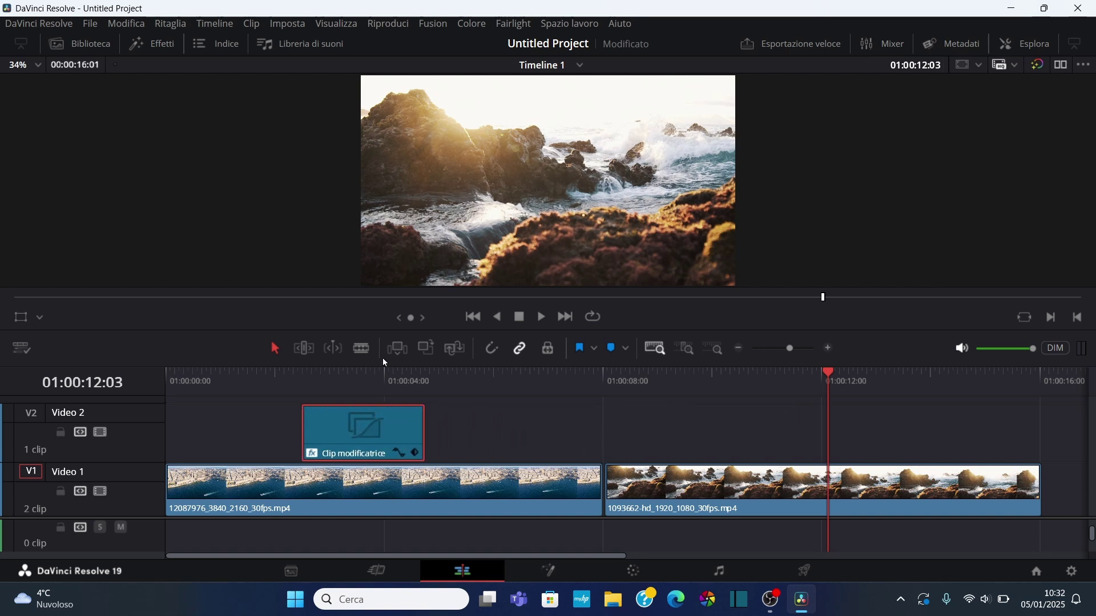
pyautogui.click(284, 378)
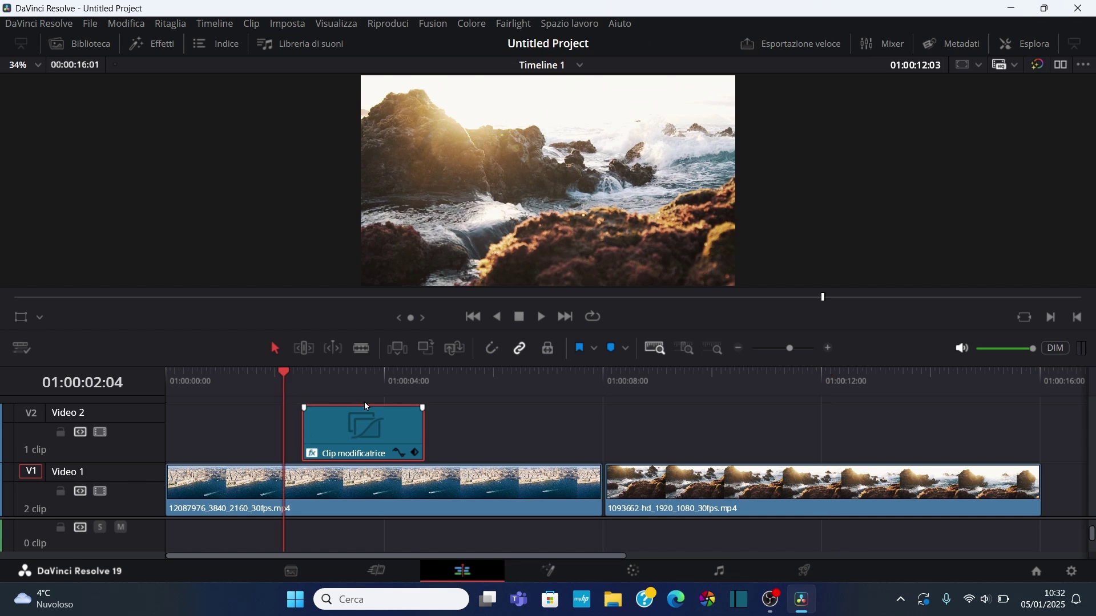
pyautogui.click(542, 316)
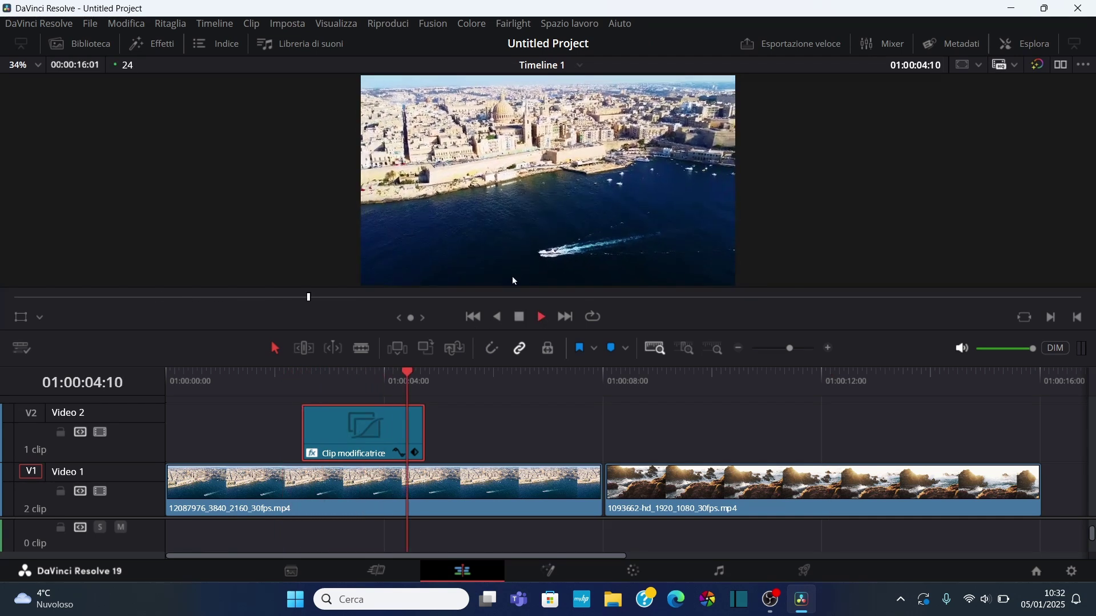
pyautogui.click(518, 317)
pyautogui.click(368, 374)
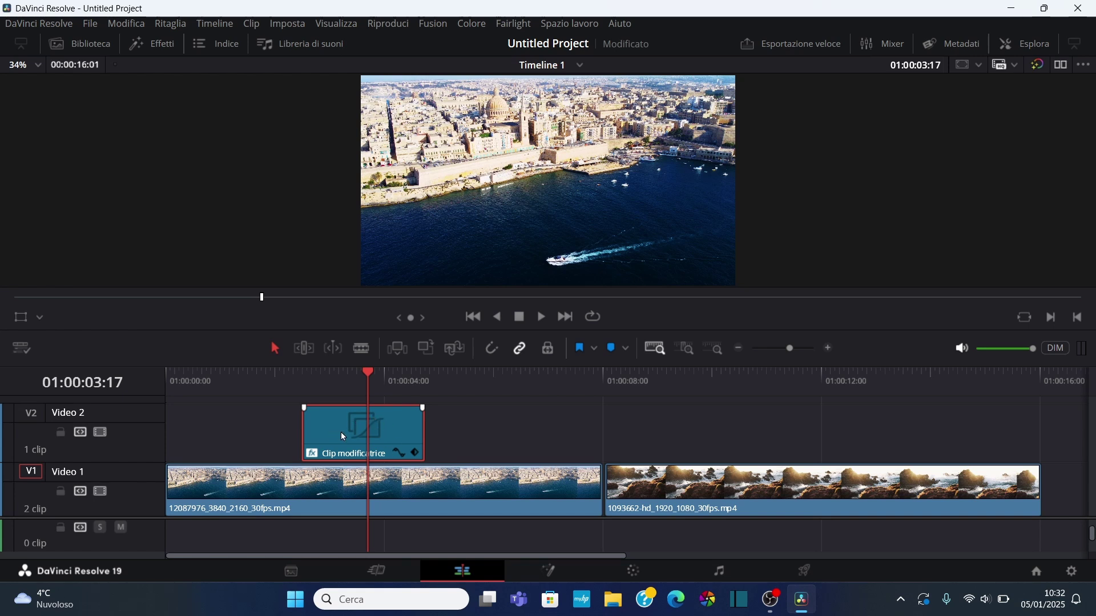
# Paste a second adjustment clip at 01:00:09 over the rocks clip, preview it, then show the Media Pool.
pyautogui.click(668, 382)
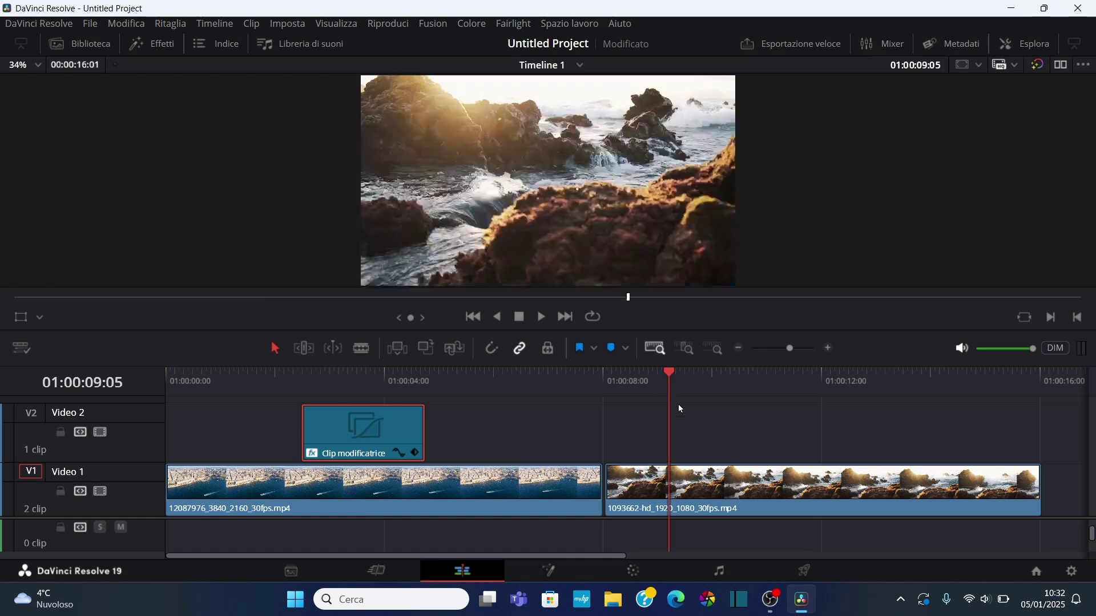
pyautogui.hotkey('ctrl', 'v')
pyautogui.click(662, 384)
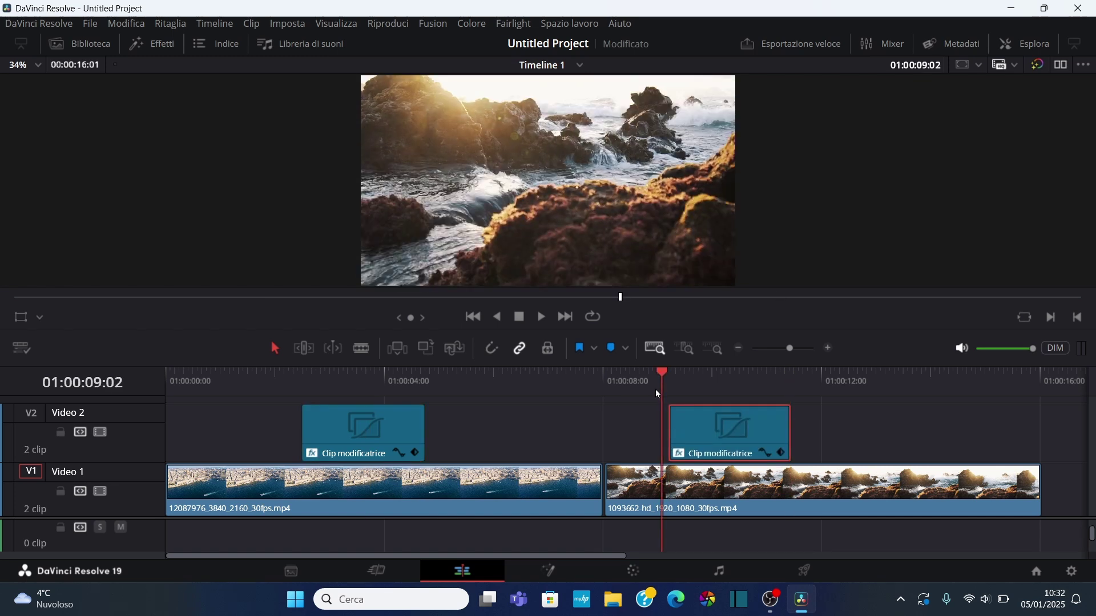
pyautogui.click(541, 318)
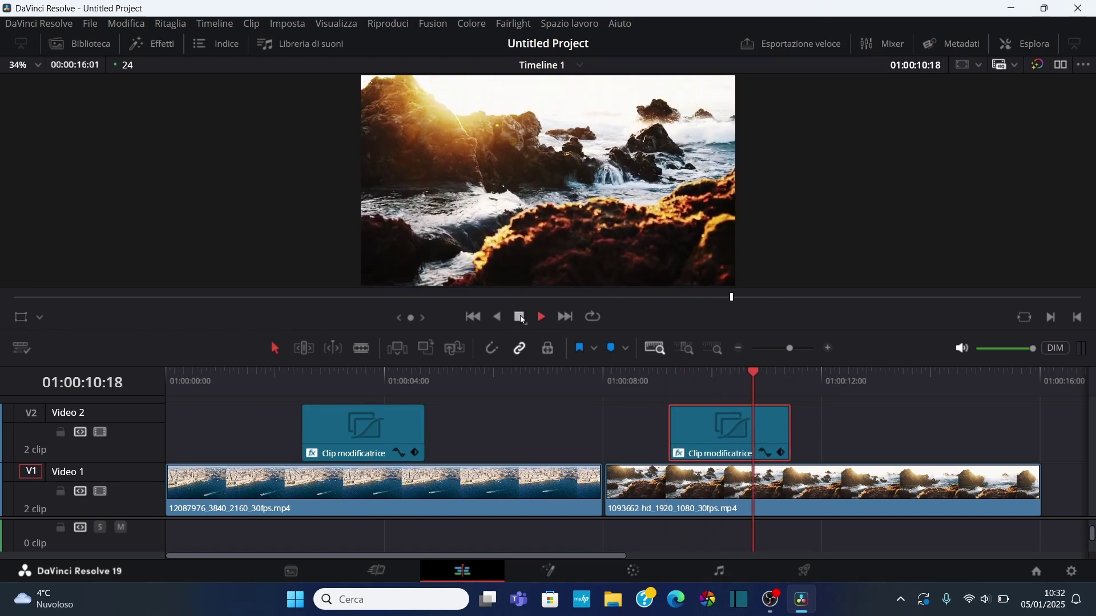
pyautogui.click(520, 316)
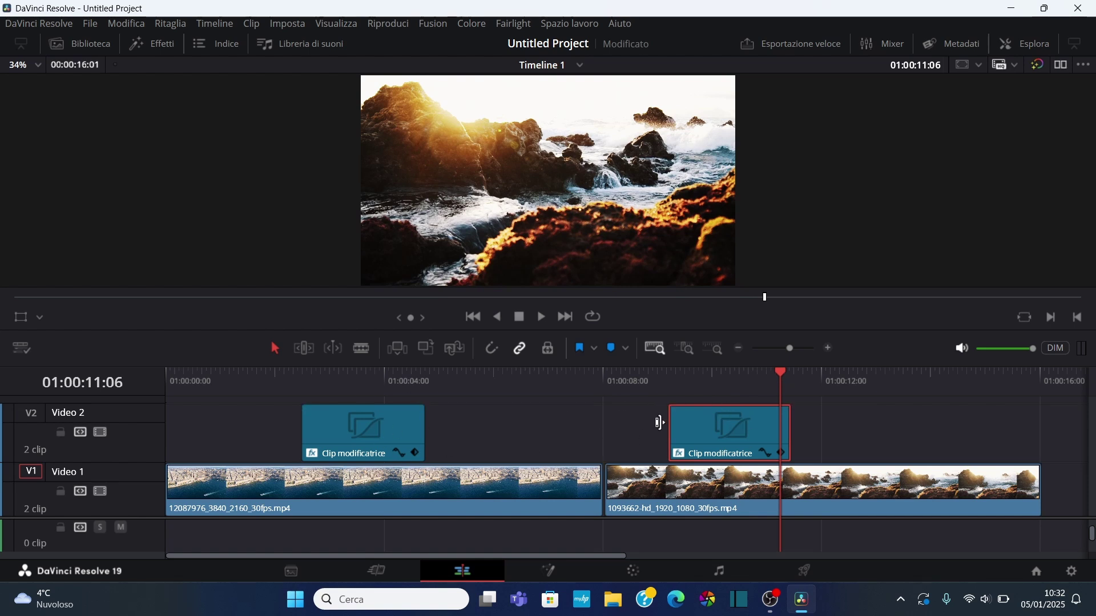
pyautogui.click(94, 42)
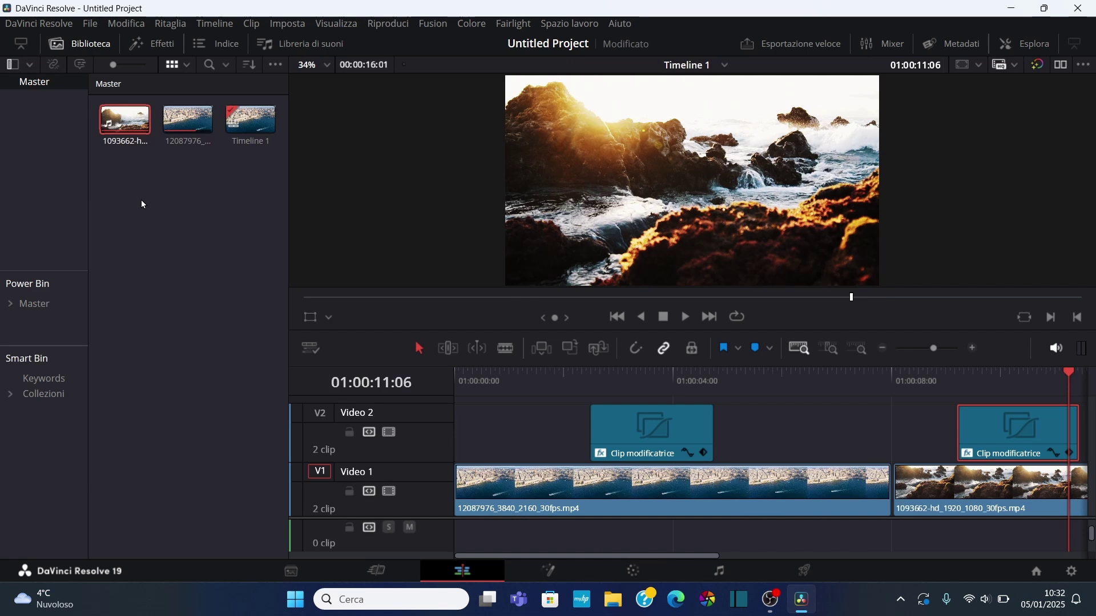
# In the Inspector's File settings, rename the first V2 adjustment clip 'Adj1' and make it green.
pyautogui.click(141, 137)
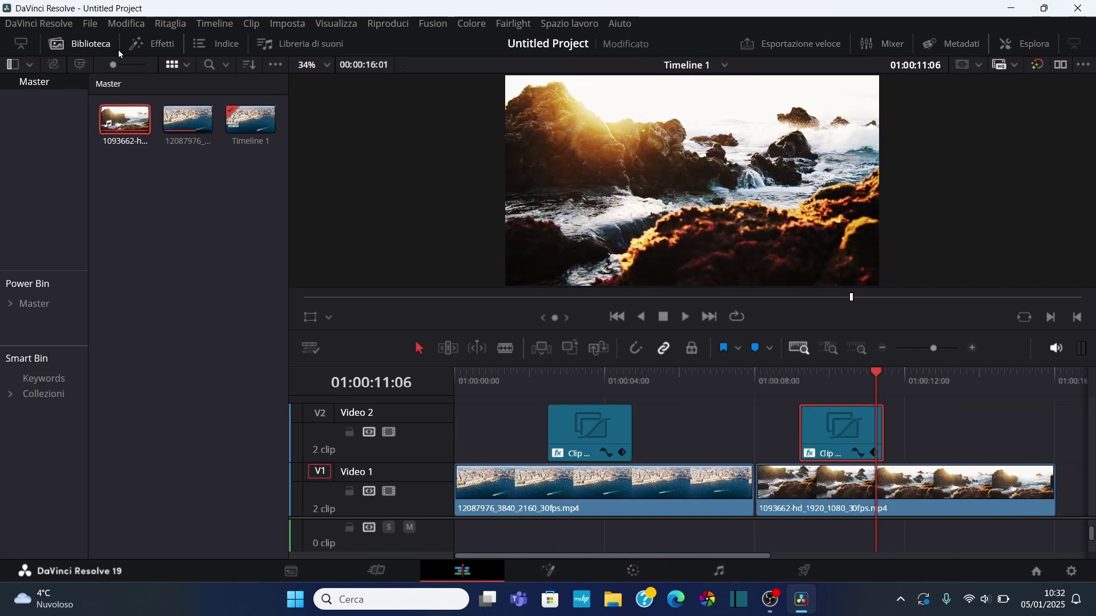
pyautogui.click(612, 455)
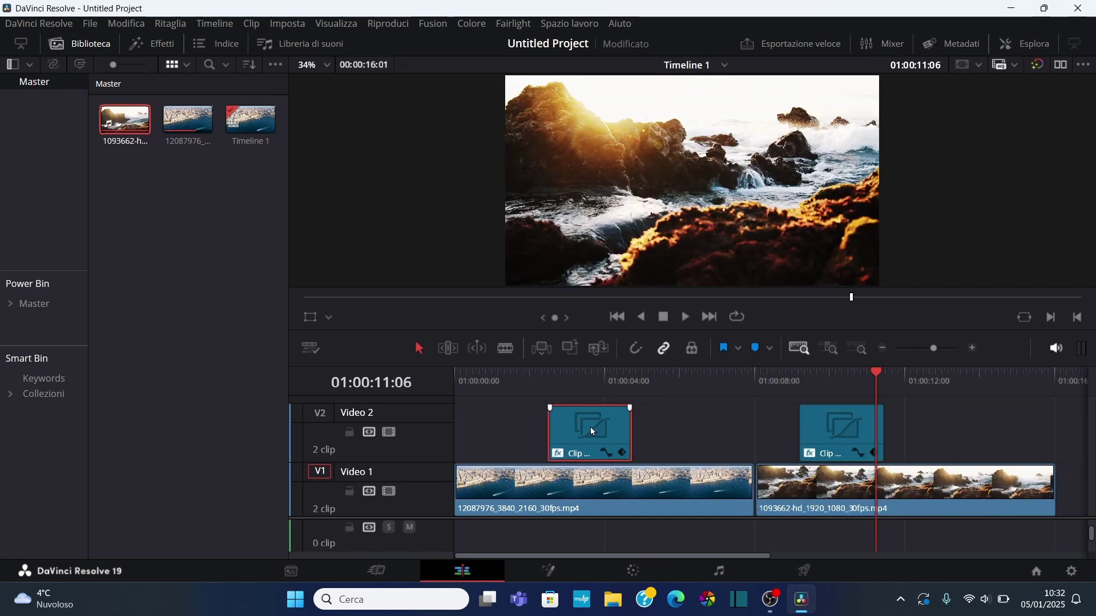
pyautogui.click(597, 385)
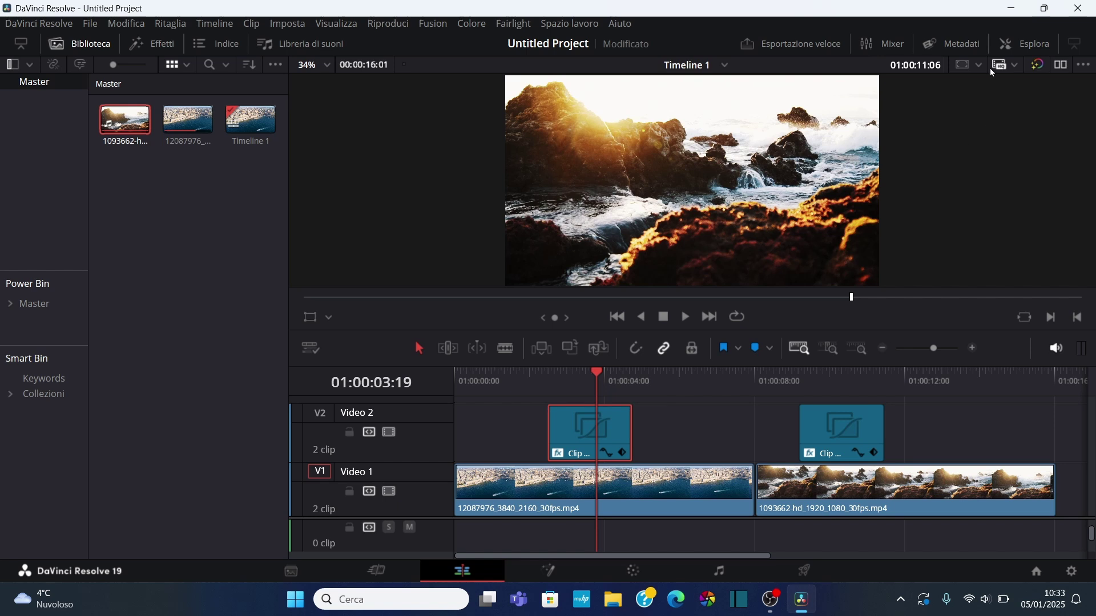
pyautogui.click(1034, 45)
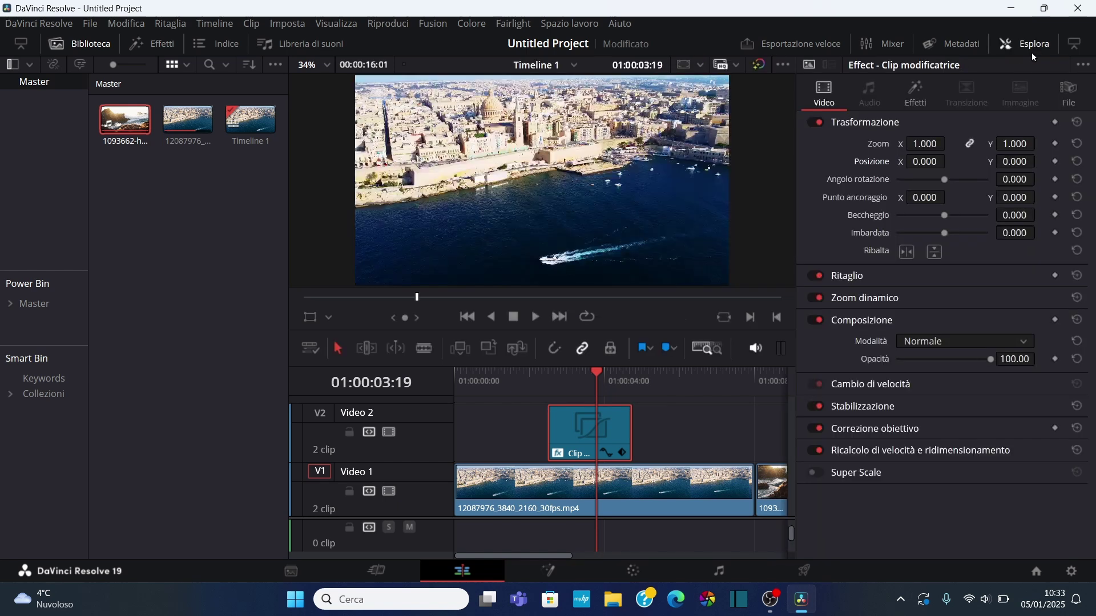
pyautogui.click(1066, 97)
pyautogui.click(1005, 165)
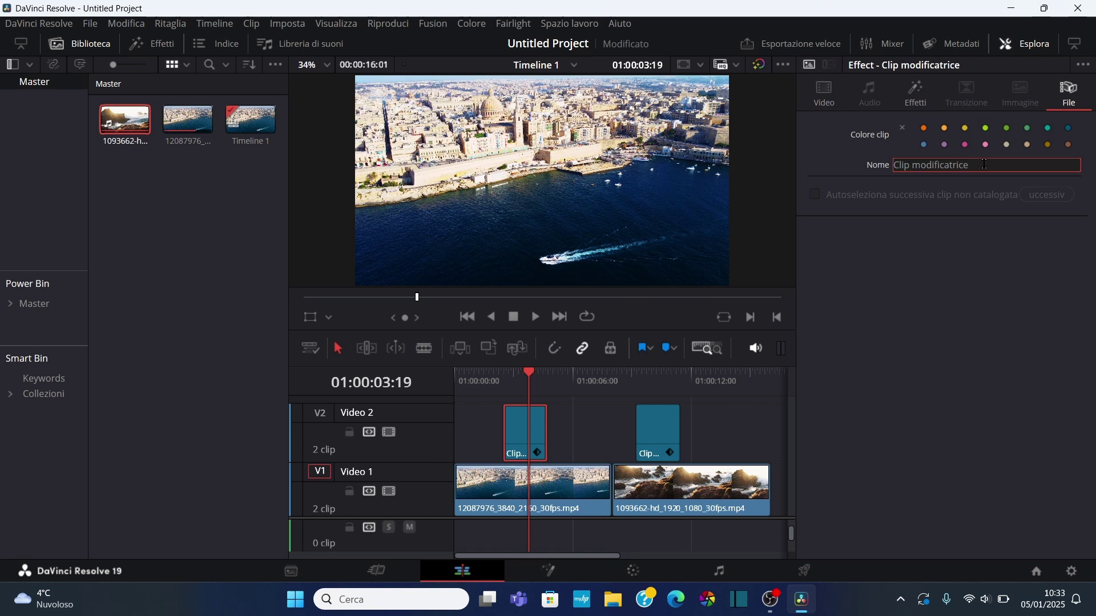
pyautogui.moveTo(986, 164); pyautogui.dragTo(717, 164)
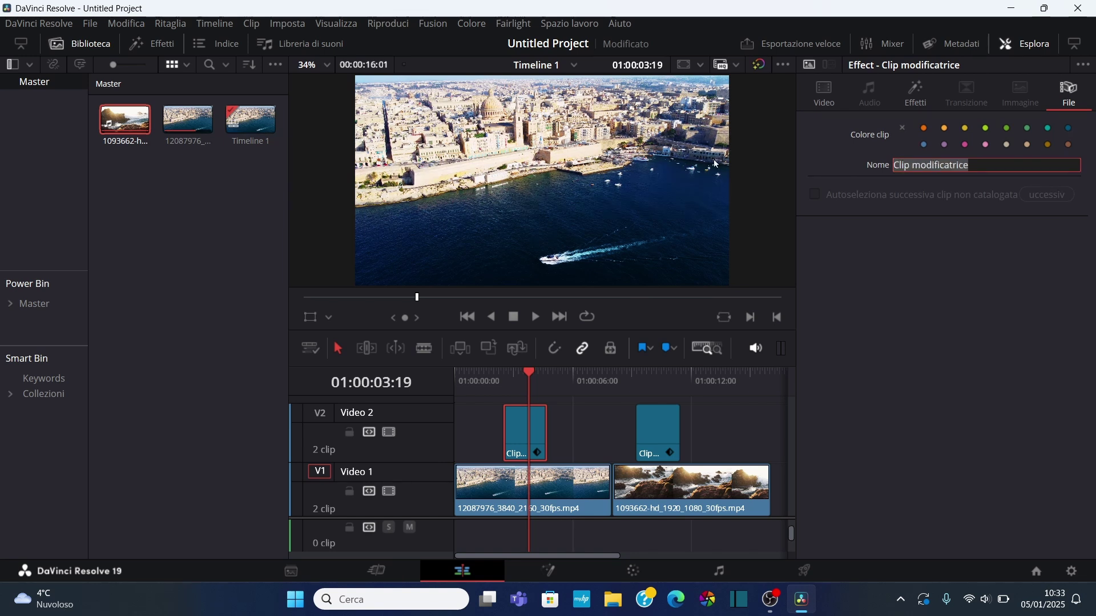
pyautogui.write('Adj1')
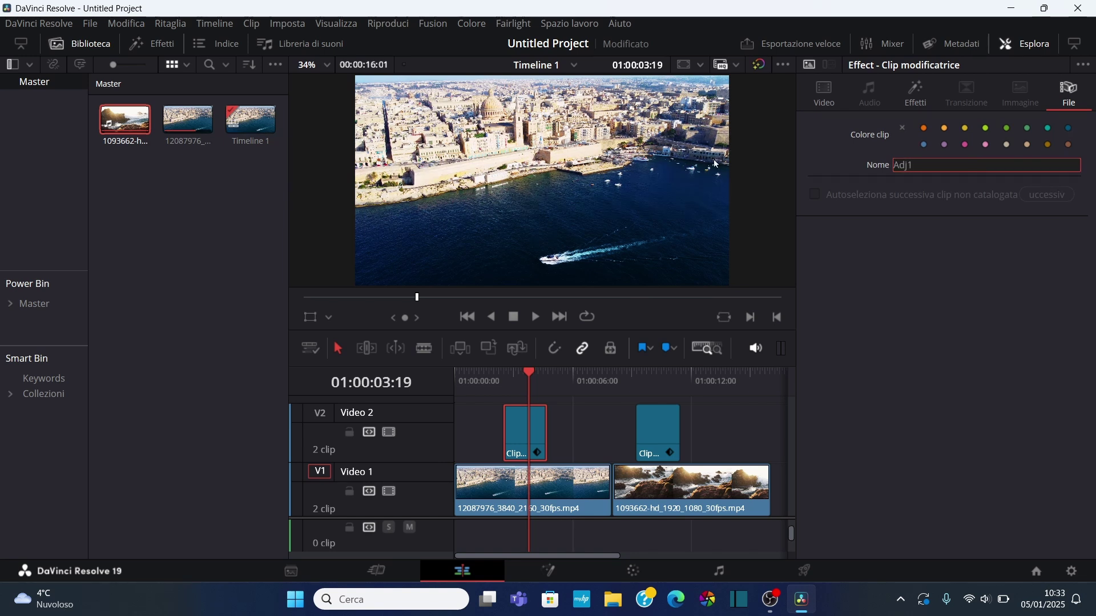
pyautogui.click(986, 128)
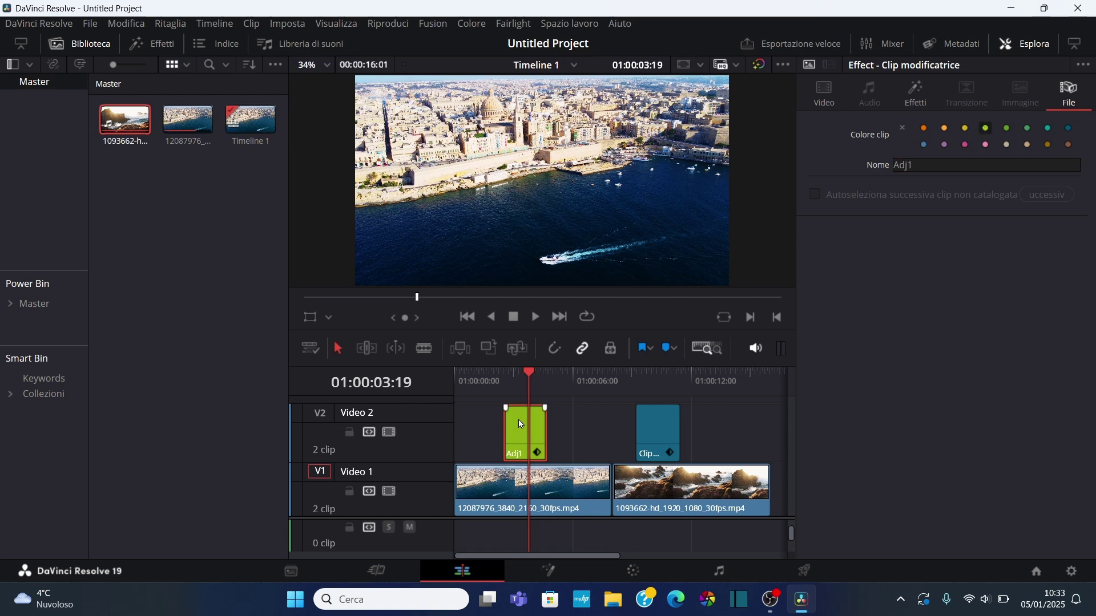
pyautogui.click(1028, 44)
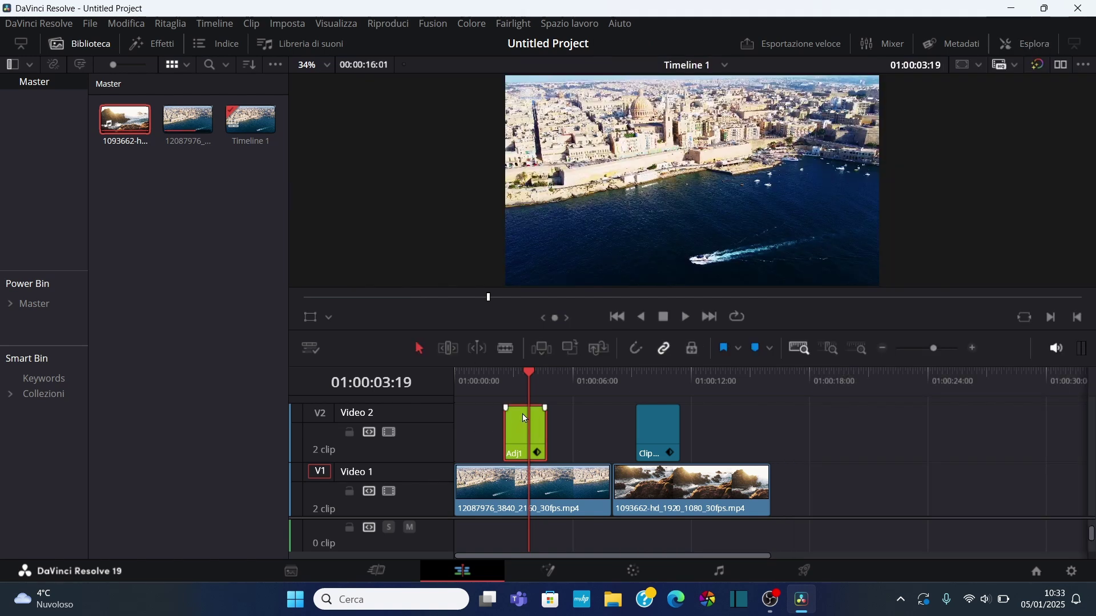
# Add Adj1 to the Master bin, then place another Adj1 on Video 2 near 01:00:12.
pyautogui.moveTo(524, 428)
pyautogui.mouseDown()
pyautogui.moveTo(445, 252)
pyautogui.moveTo(135, 195)
pyautogui.mouseUp()
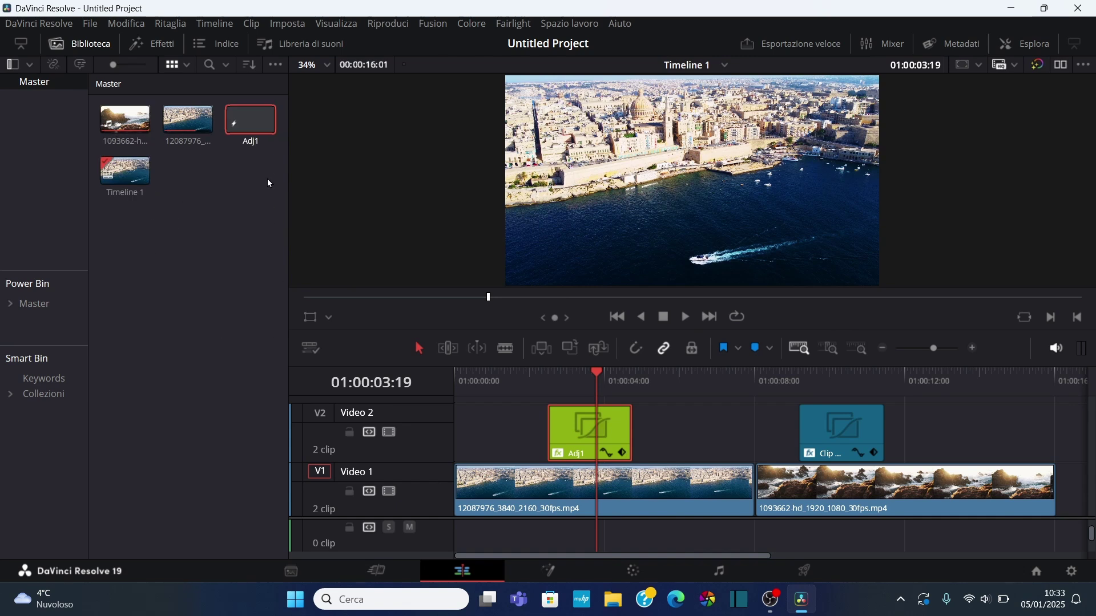
pyautogui.click(259, 128)
pyautogui.click(194, 224)
pyautogui.moveTo(243, 134); pyautogui.dragTo(939, 434)
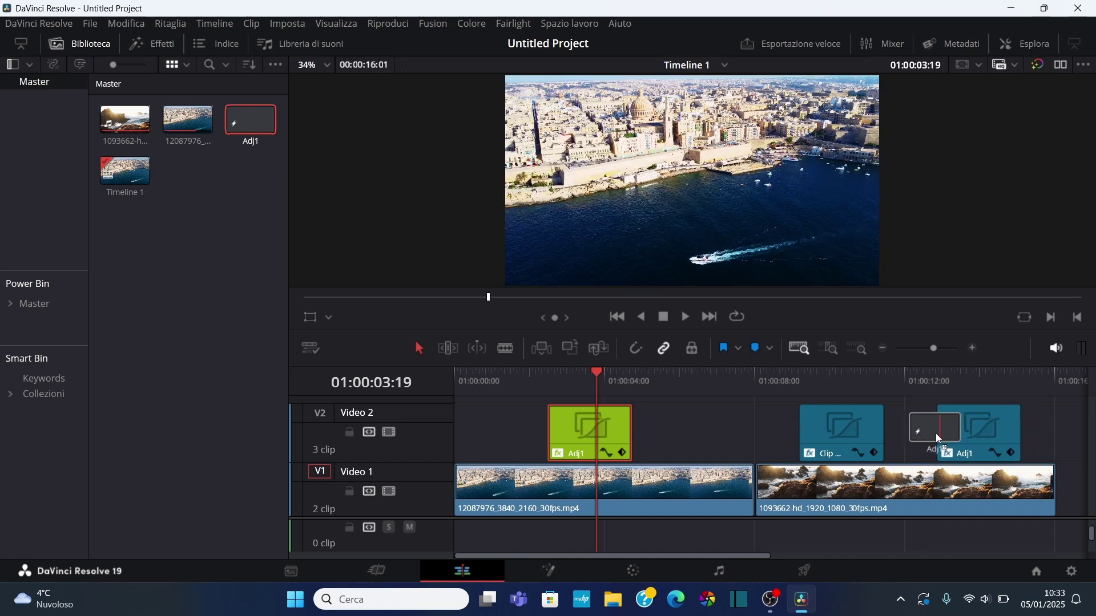
pyautogui.click(975, 377)
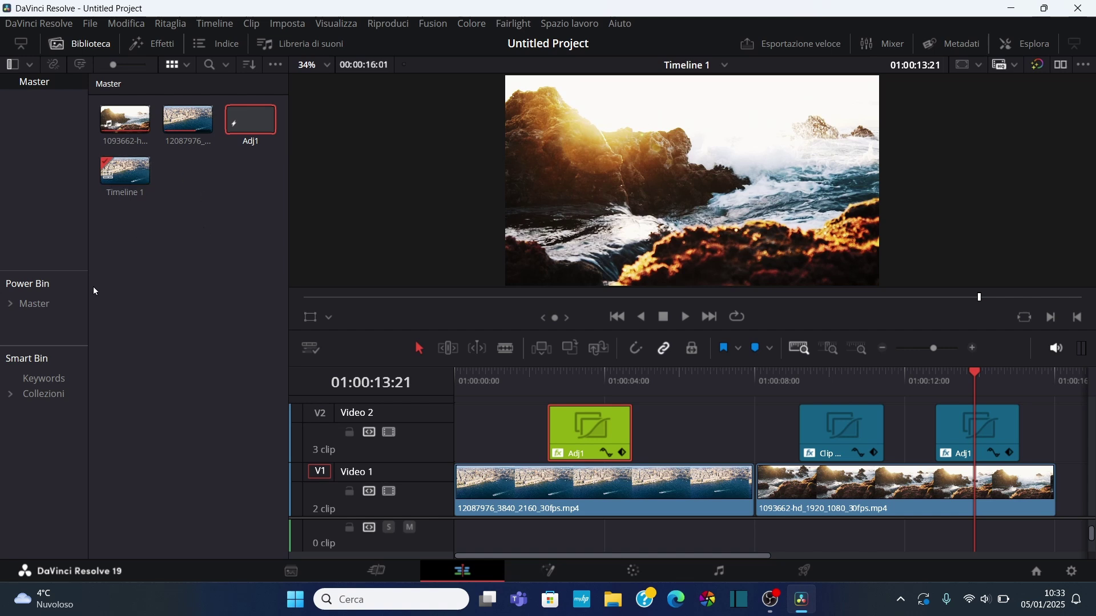
# Turn off Mostra Smart Bin, keep the Power Bin shown, and drag Adj1 into the Power Bin.
pyautogui.click(63, 266)
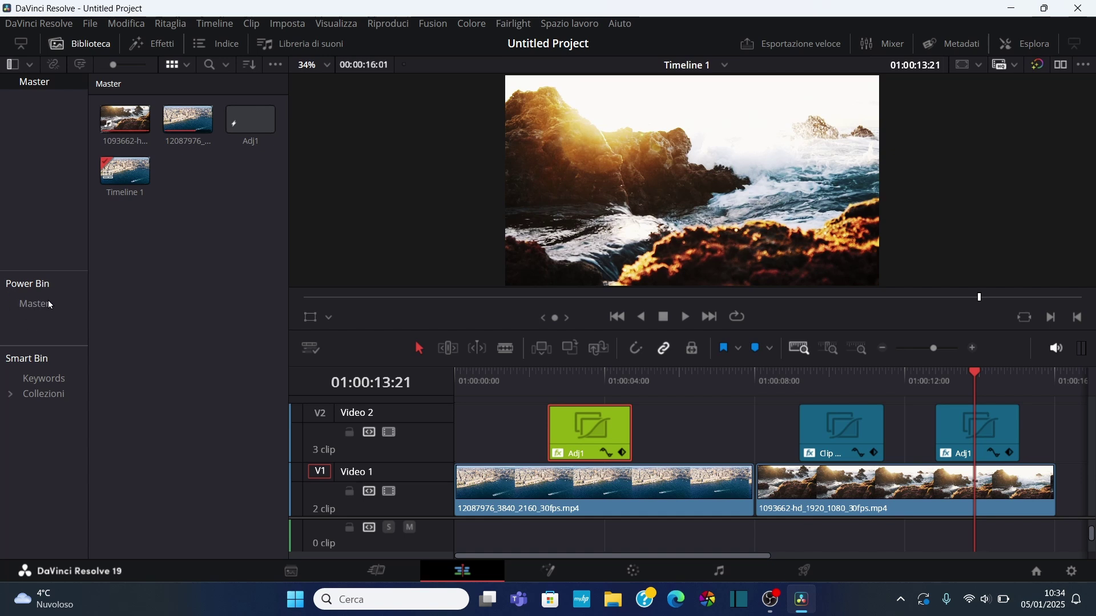
pyautogui.click(275, 65)
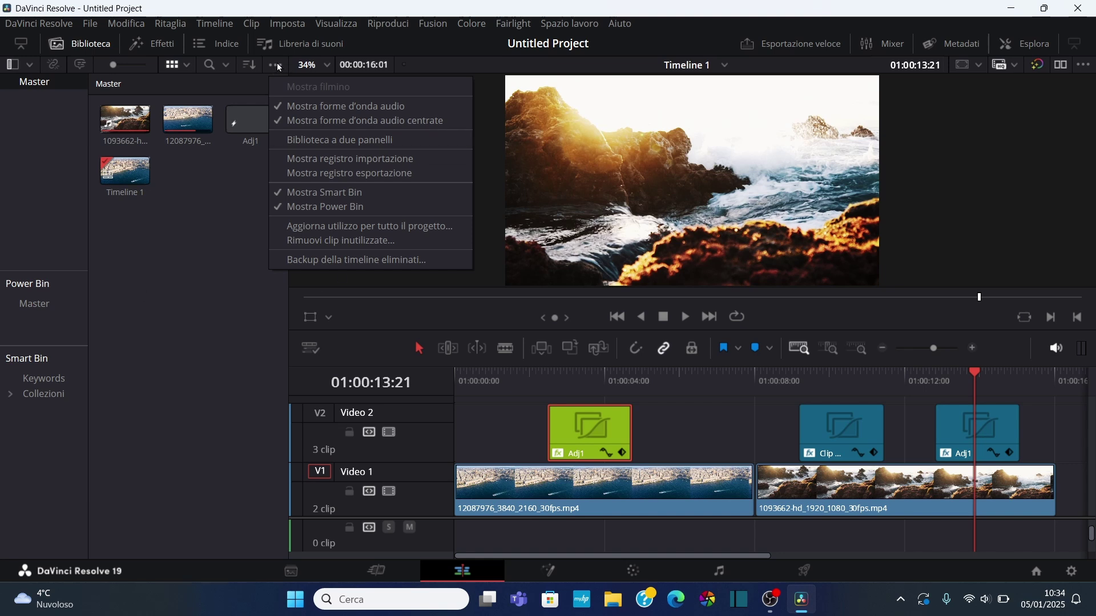
pyautogui.click(311, 208)
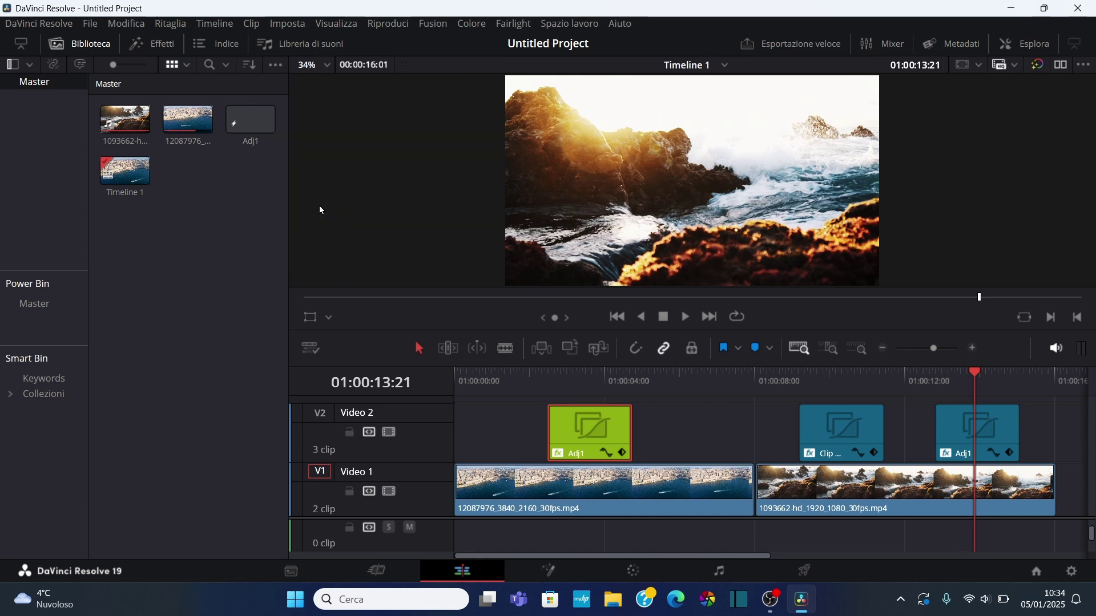
pyautogui.click(276, 67)
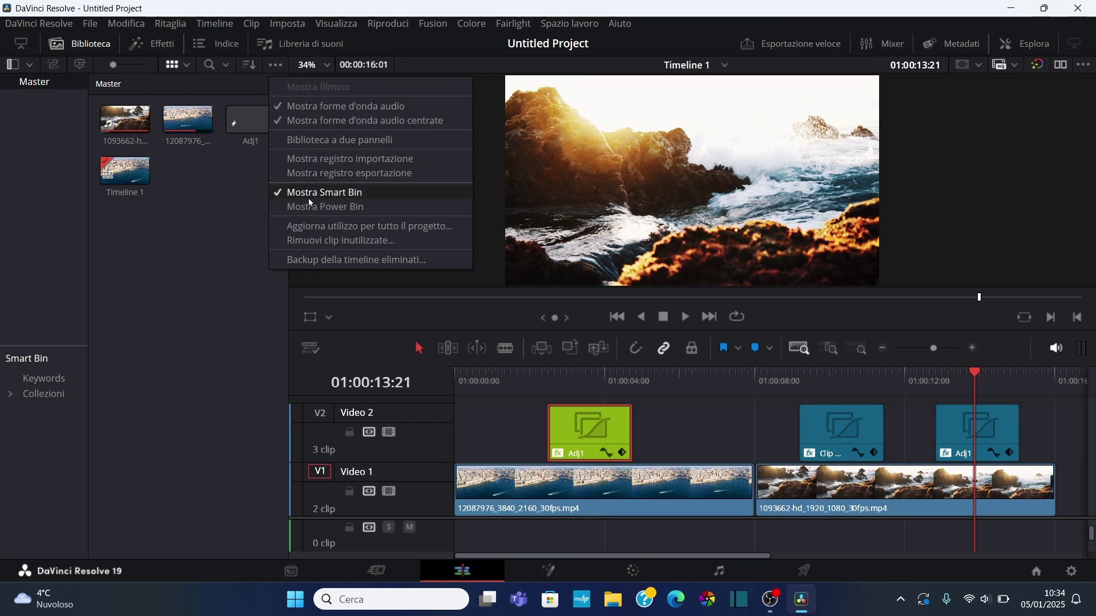
pyautogui.click(313, 194)
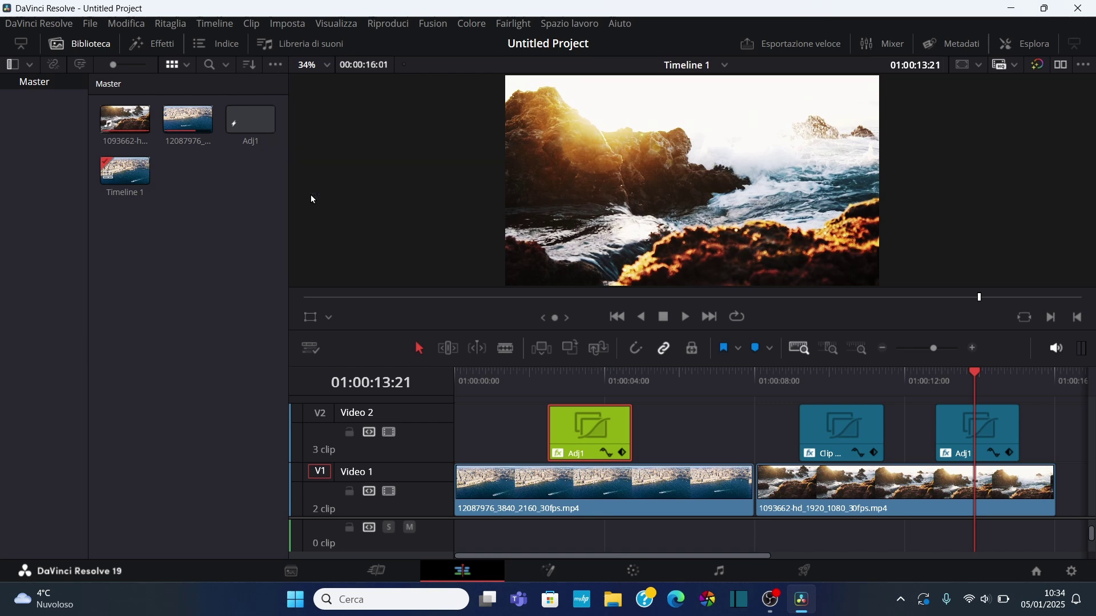
pyautogui.click(275, 65)
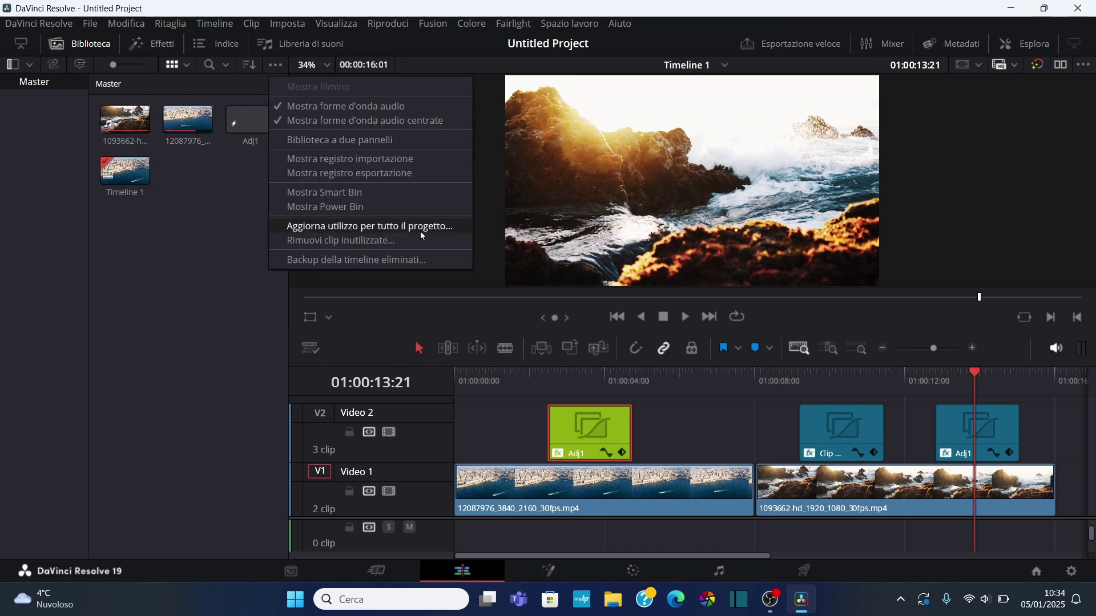
pyautogui.click(316, 207)
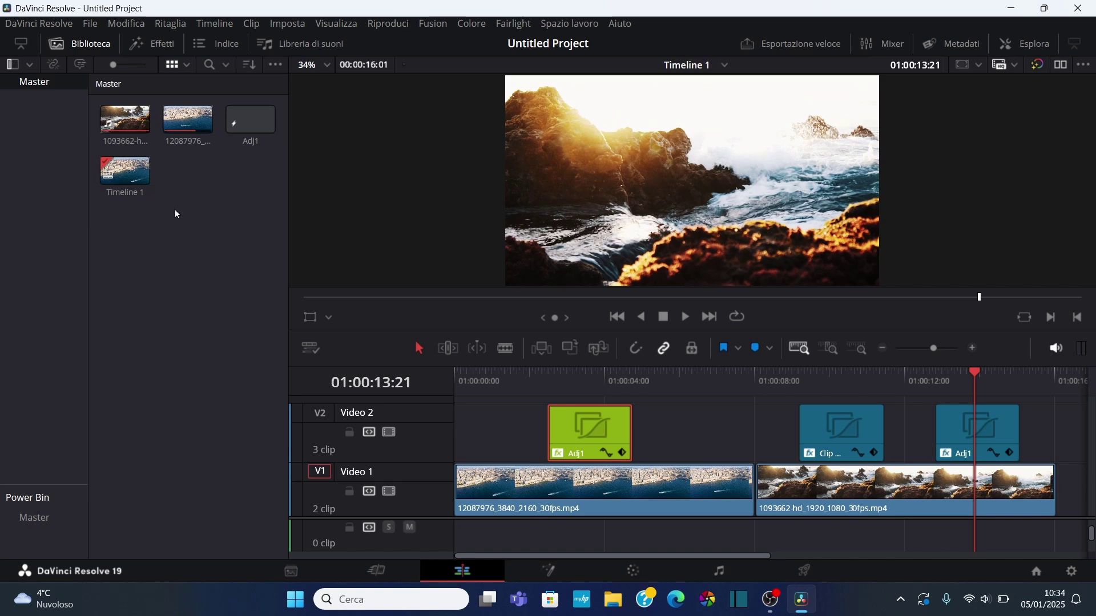
pyautogui.click(242, 122)
pyautogui.moveTo(242, 121); pyautogui.dragTo(33, 518)
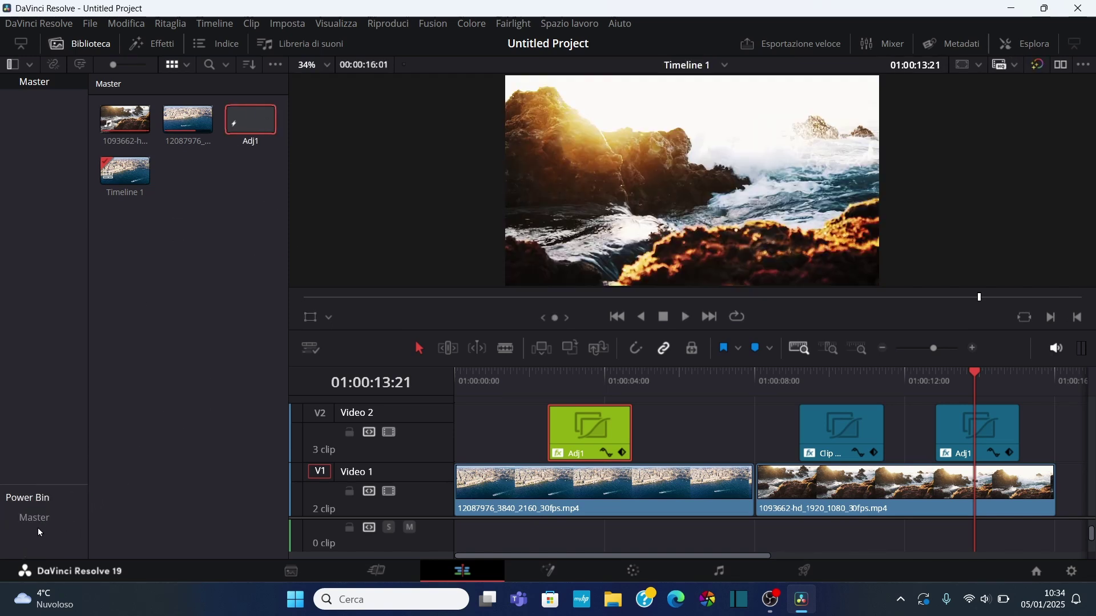
# Delete the extra clip1 from the Power Bin's Master folder.
pyautogui.click(30, 520)
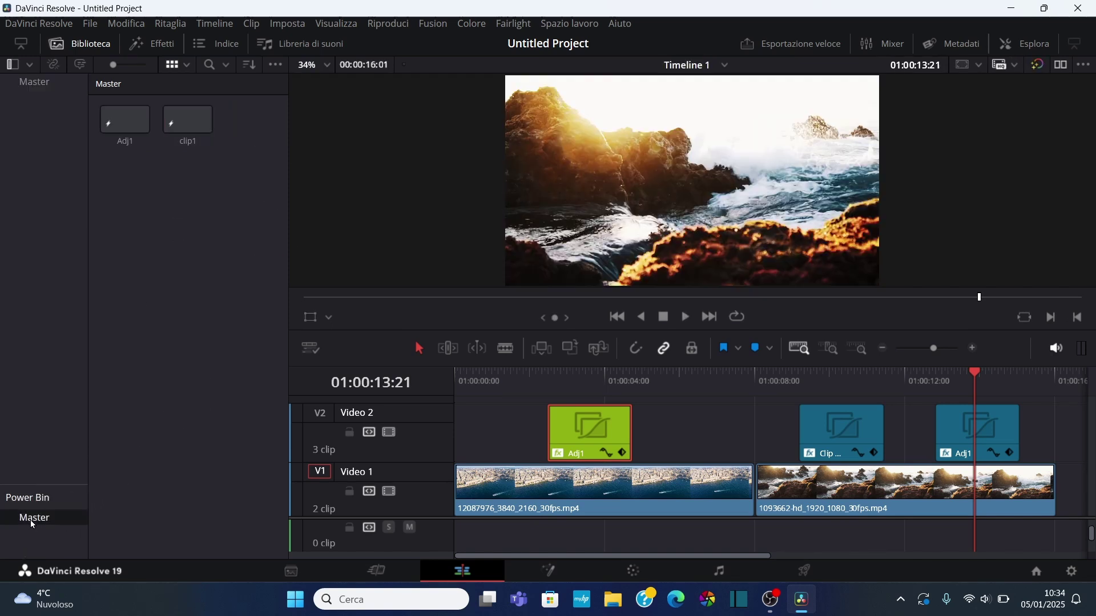
pyautogui.click(178, 130)
pyautogui.press('Delete')
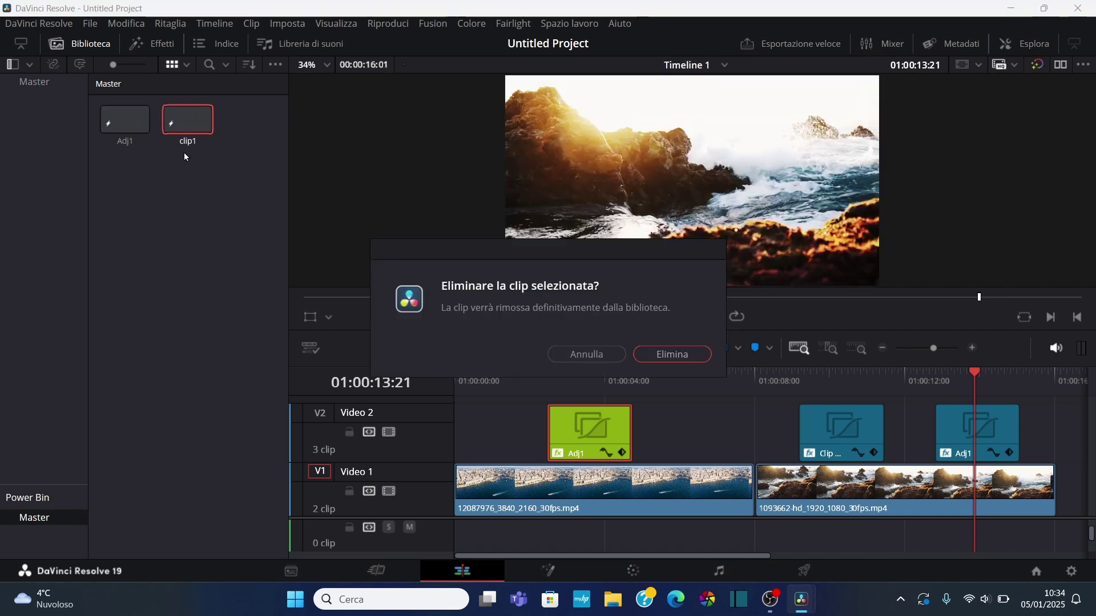
pyautogui.click(645, 354)
pyautogui.click(111, 123)
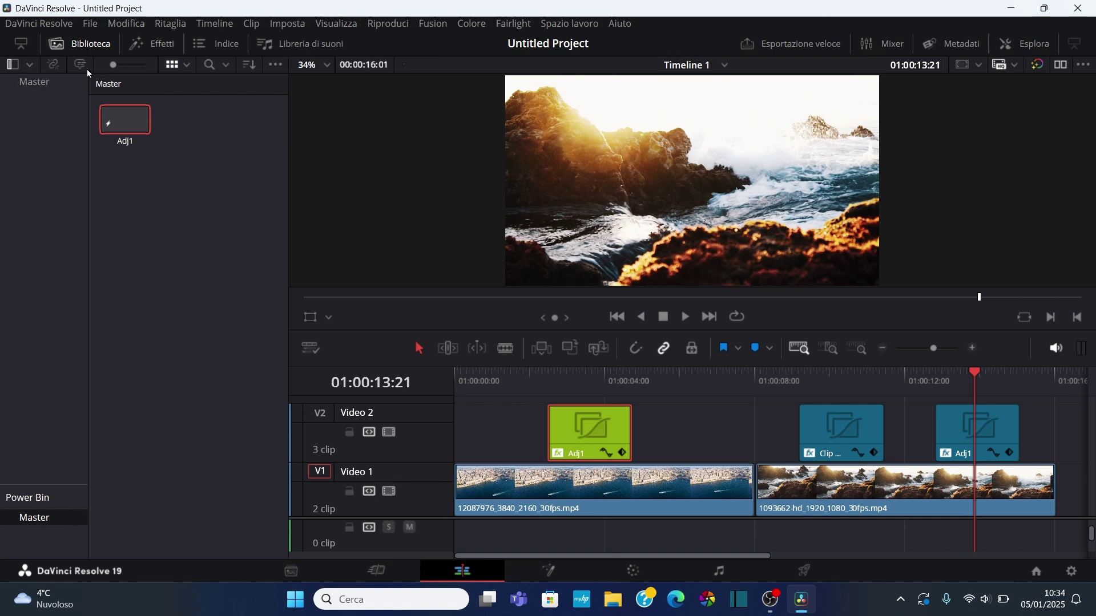
# Drag a fourth Adj1 onto Video 2 after the green clip.
pyautogui.click(89, 46)
pyautogui.click(89, 46)
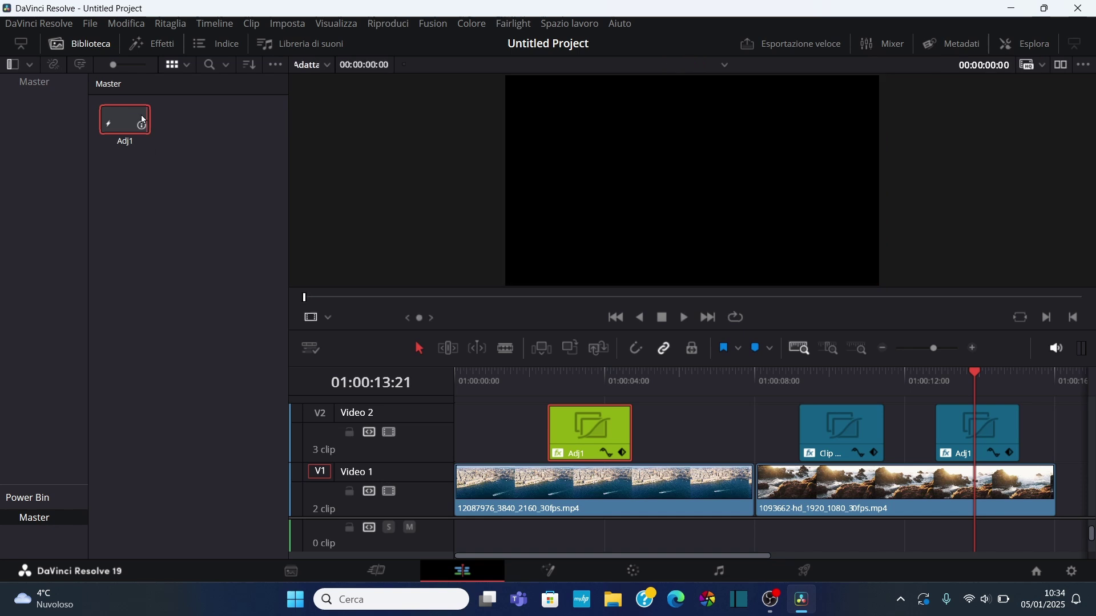
pyautogui.moveTo(119, 122)
pyautogui.mouseDown()
pyautogui.moveTo(662, 436)
pyautogui.moveTo(687, 410)
pyautogui.mouseUp()
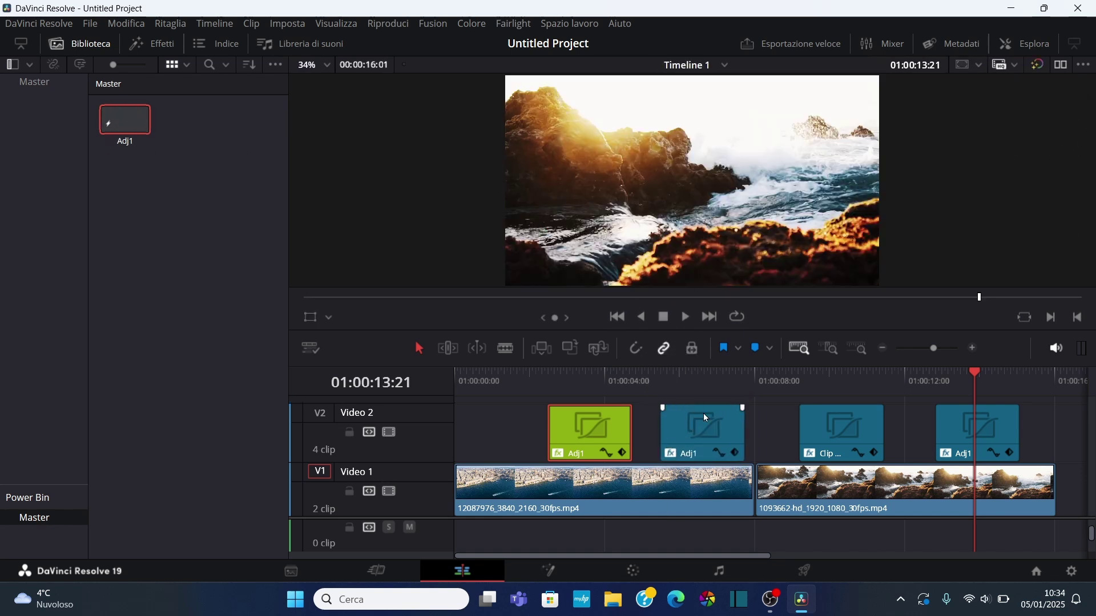
# Move the playhead to 01:00:06:02 in the harbour clip.
pyautogui.click(682, 387)
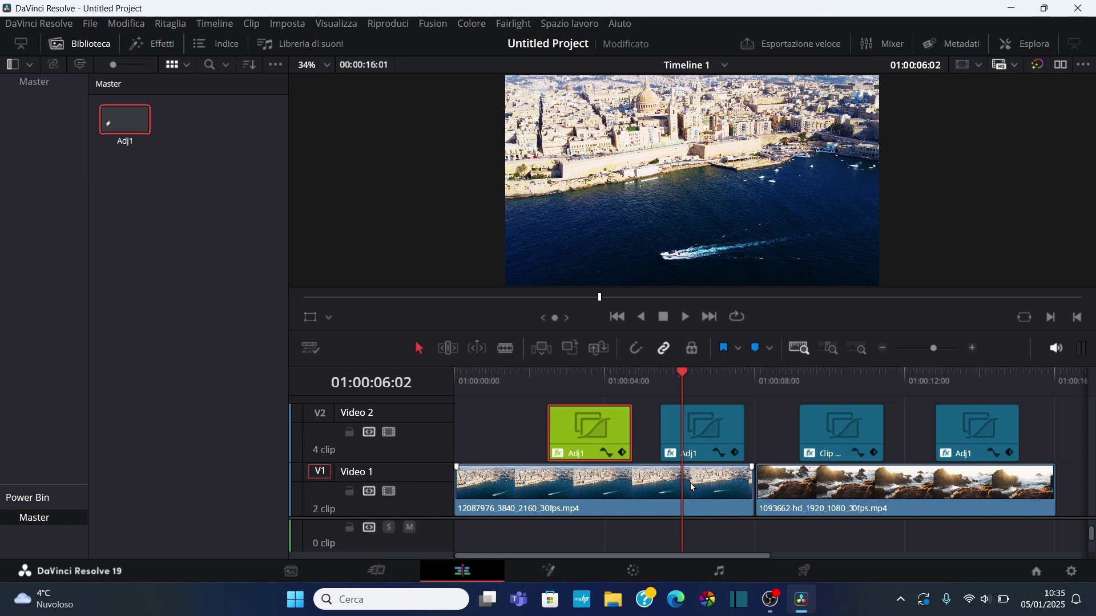
# Open the Effects library, park at 01:00:03:05 in the green Adj1 clip, and show its Inspector.
pyautogui.click(593, 379)
pyautogui.click(171, 45)
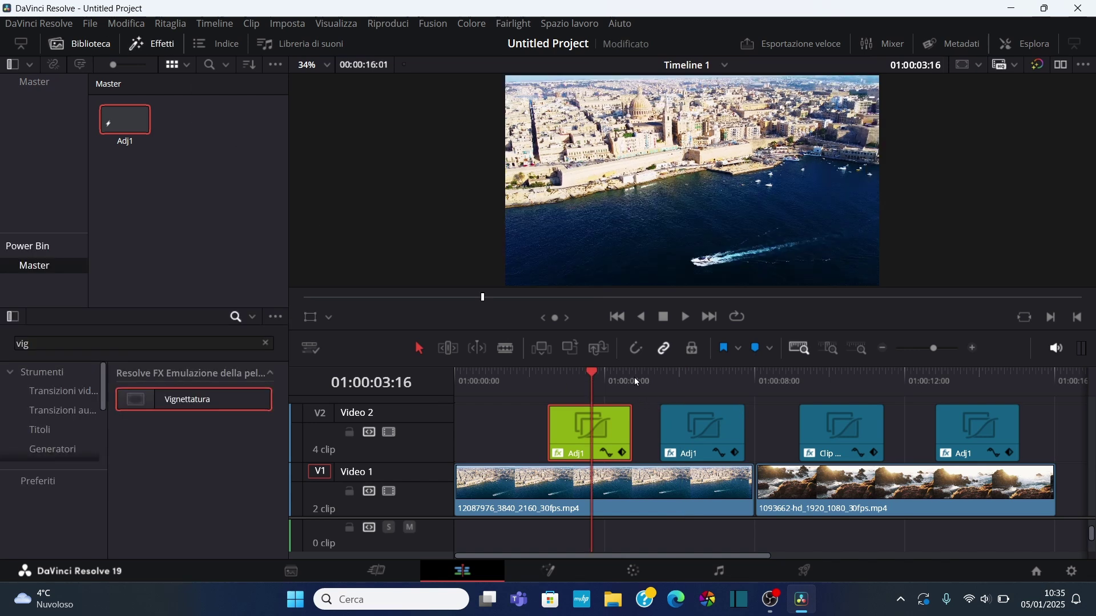
pyautogui.click(528, 373)
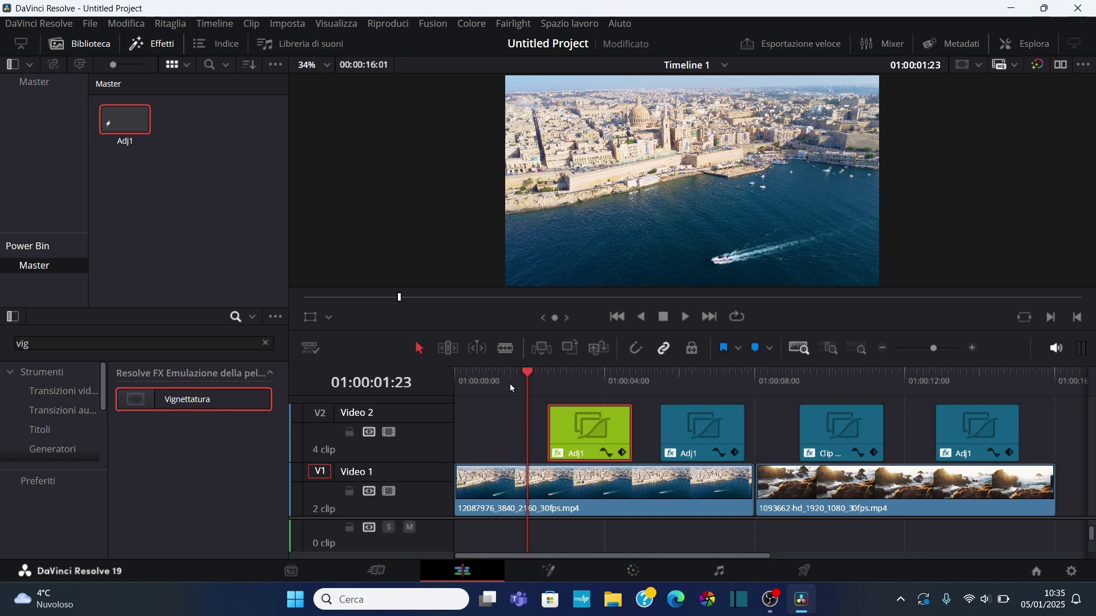
pyautogui.click(575, 375)
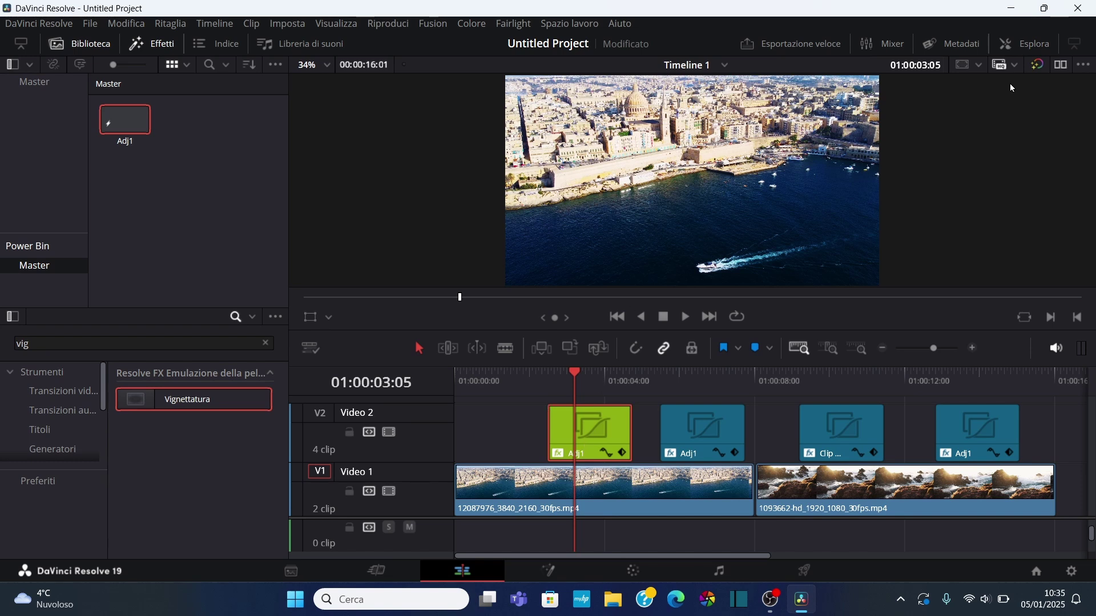
pyautogui.click(1019, 44)
pyautogui.hotkey('ctrl', '-')
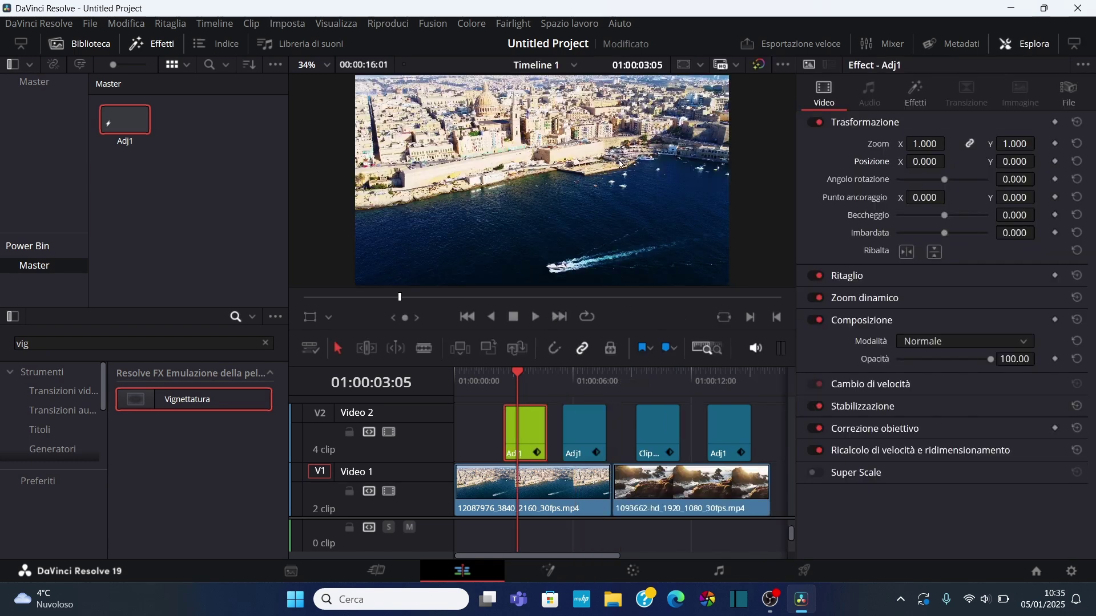
# Fade the green Adj1 clip's Composite opacity down to 0.
pyautogui.click(152, 44)
pyautogui.click(80, 44)
pyautogui.hotkey('ctrl', '+')
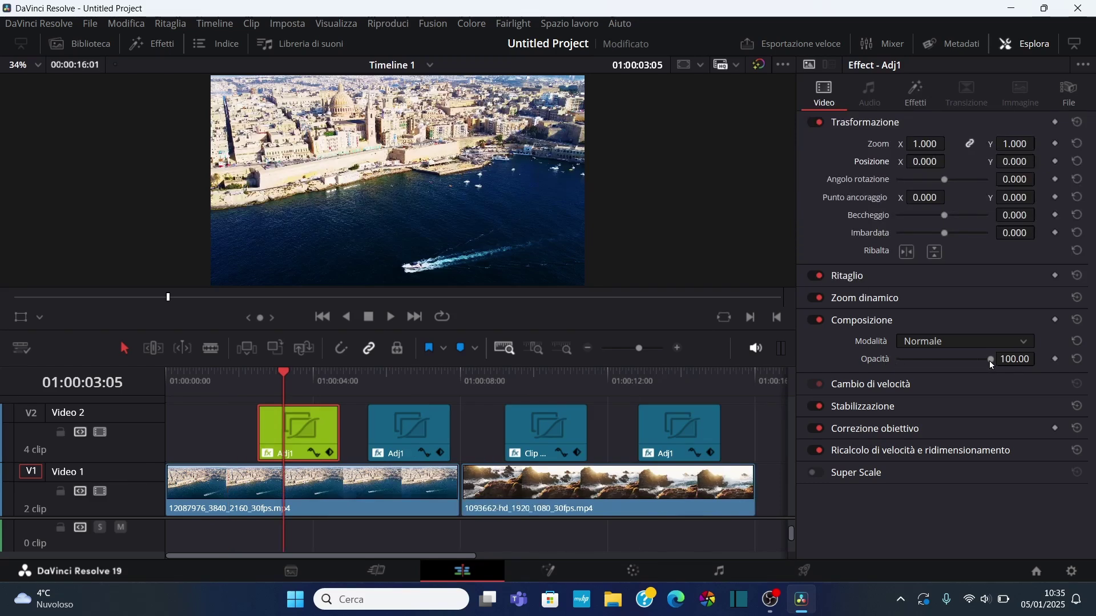
pyautogui.moveTo(989, 361); pyautogui.dragTo(916, 361)
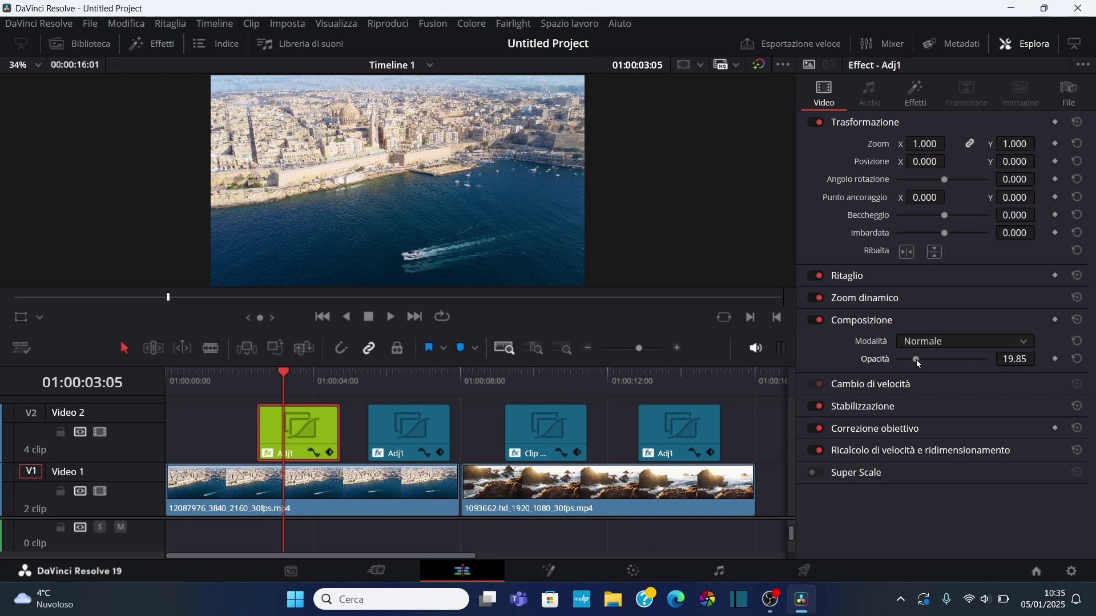
pyautogui.moveTo(916, 360); pyautogui.dragTo(890, 360)
# Play back the fade, restore opacity to 100, and save the project as '111'.
pyautogui.click(238, 378)
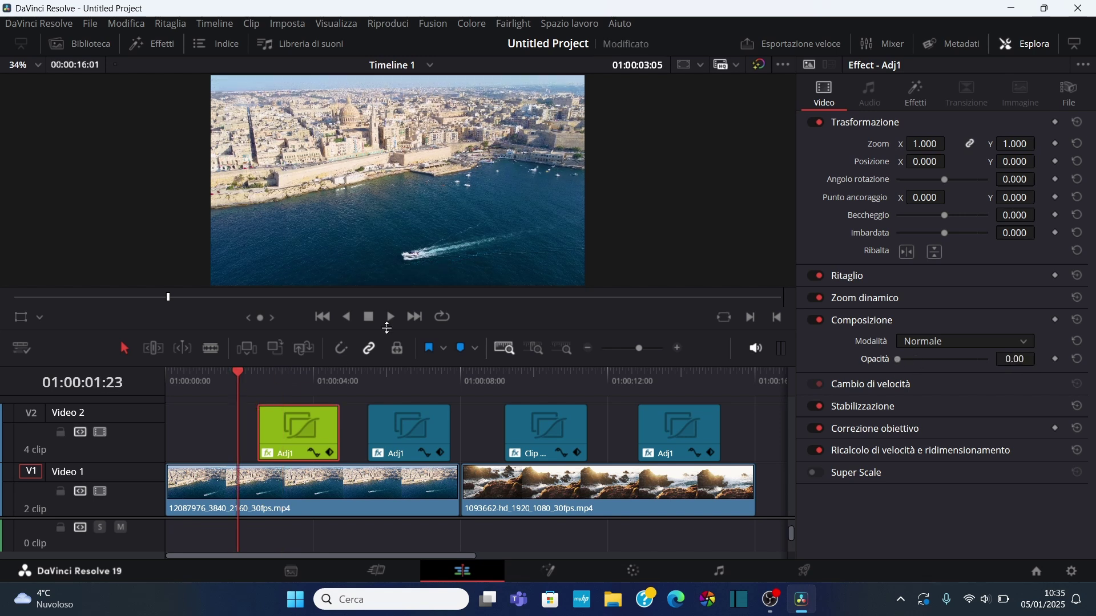
pyautogui.click(390, 317)
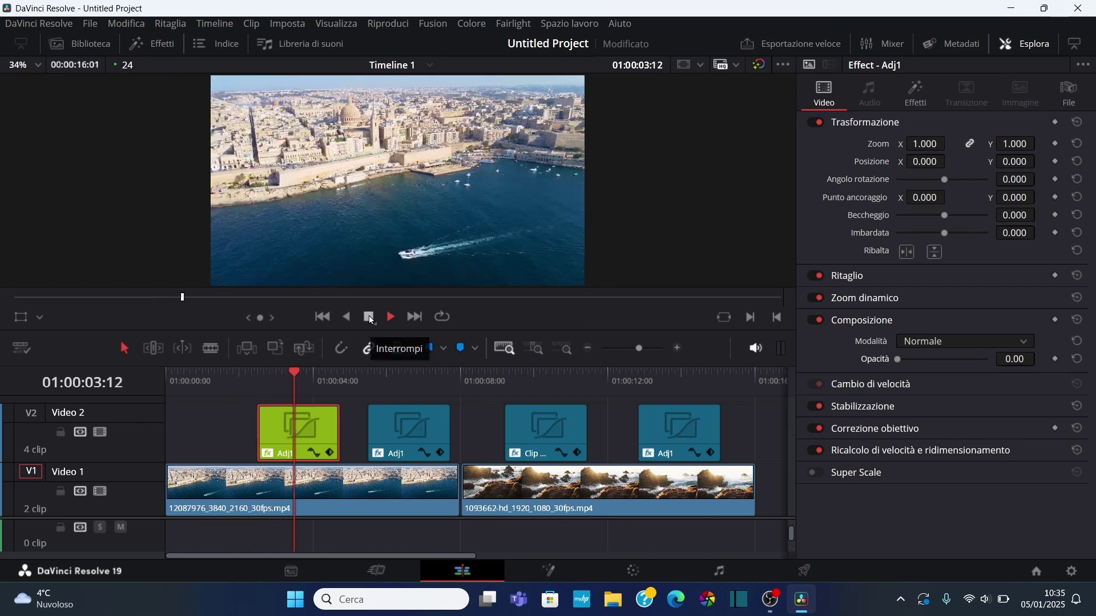
pyautogui.click(369, 317)
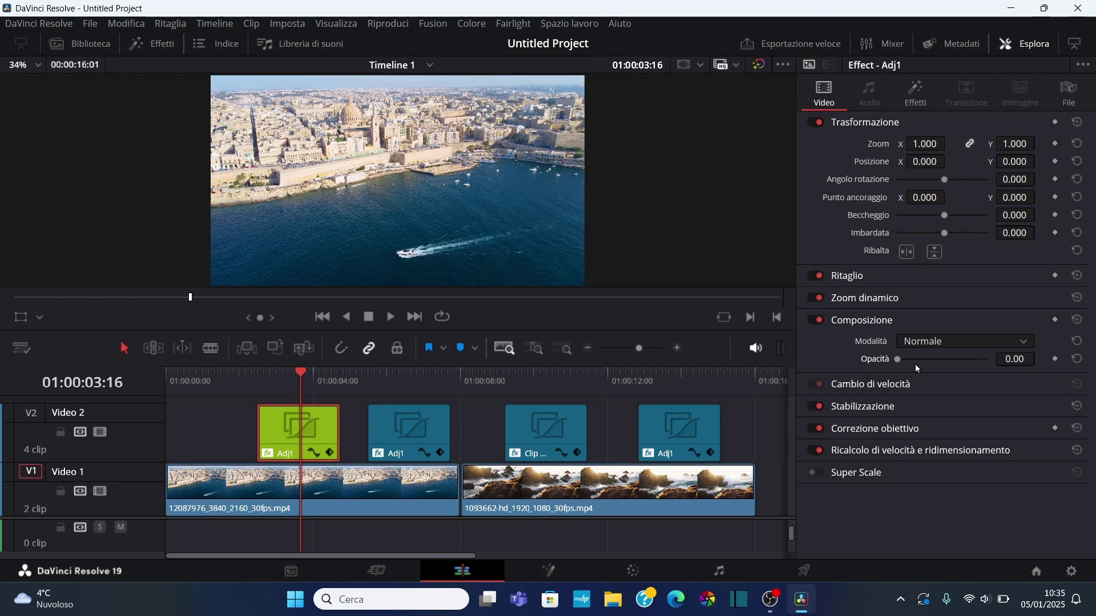
pyautogui.moveTo(900, 360); pyautogui.dragTo(996, 360)
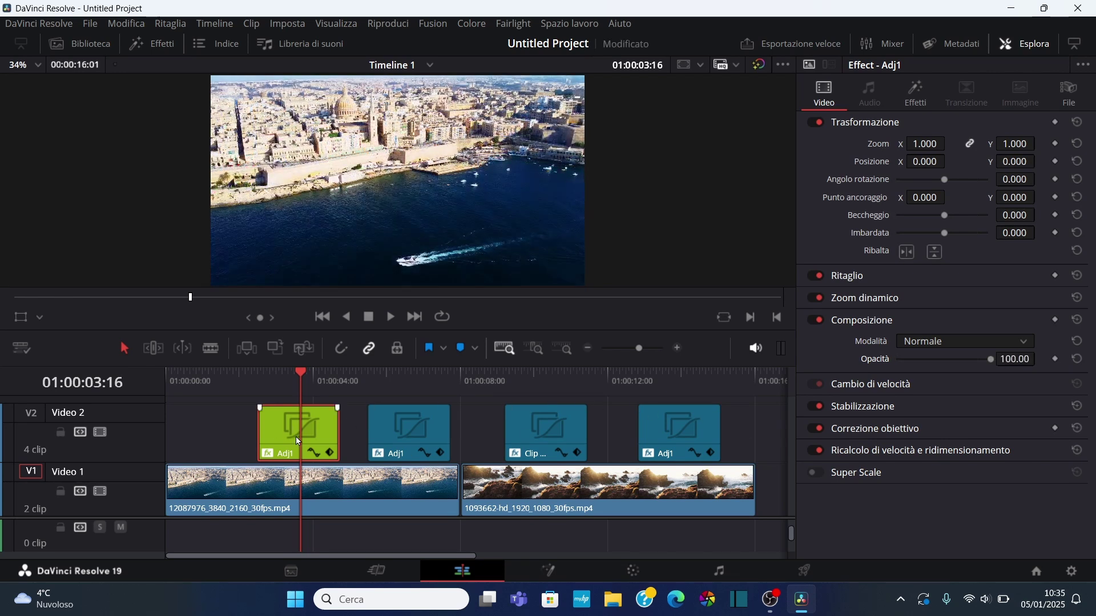
pyautogui.hotkey('ctrl', 's')
pyautogui.click(630, 317)
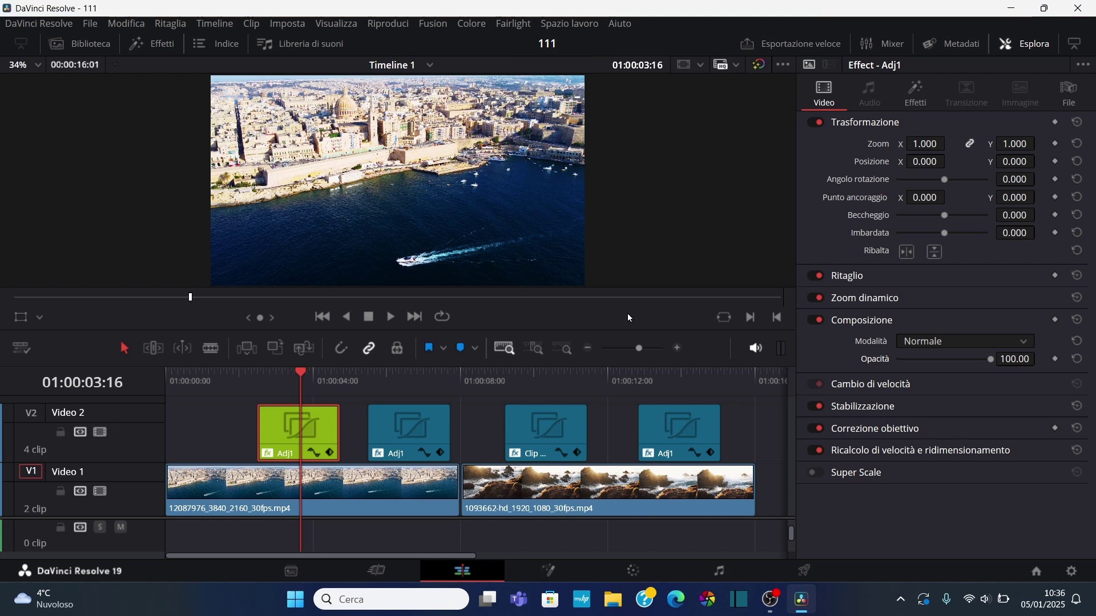